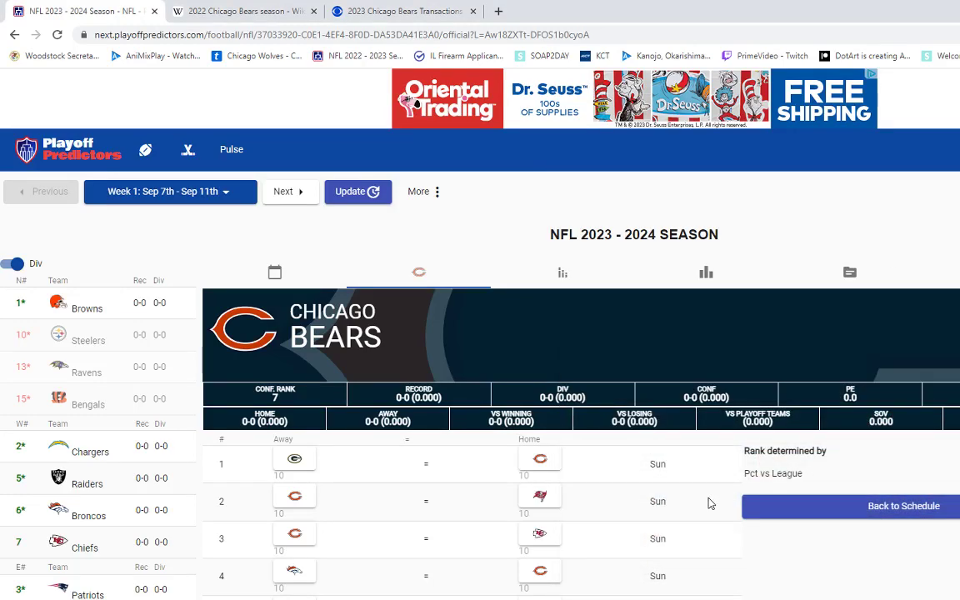
# Step: Switch to the 2022 Chicago Bears season article and find its schedule ending at 3–14
pyautogui.click(188, 10)
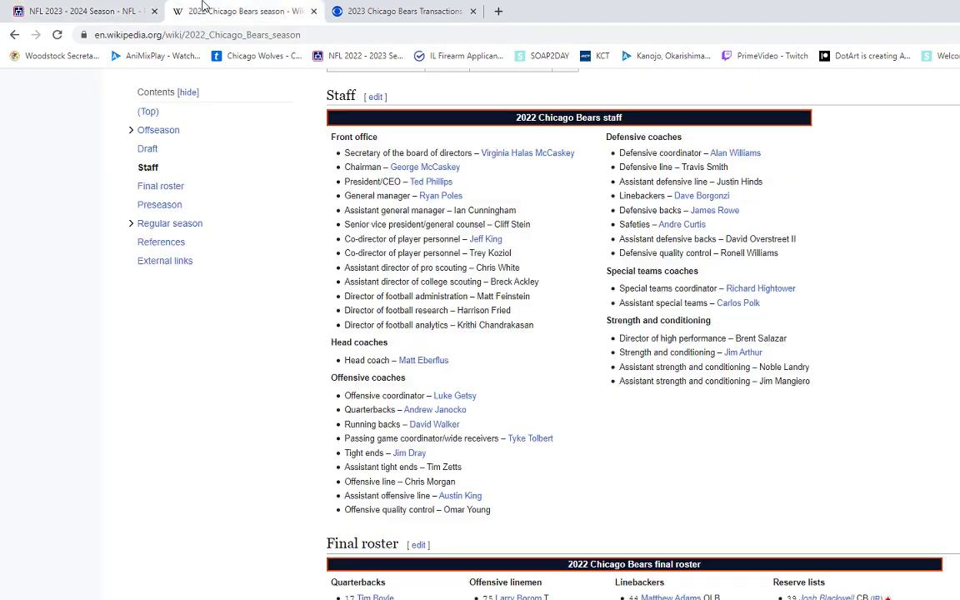
pyautogui.scroll(5, 331, 501)
pyautogui.scroll(10, 330, 501)
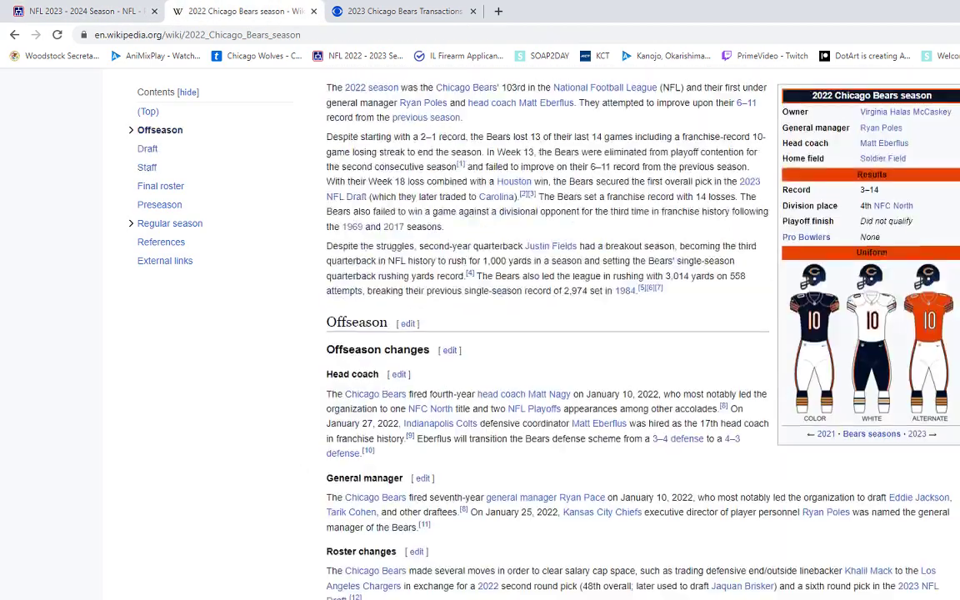
pyautogui.scroll(-15, 331, 502)
pyautogui.scroll(-10, 391, 393)
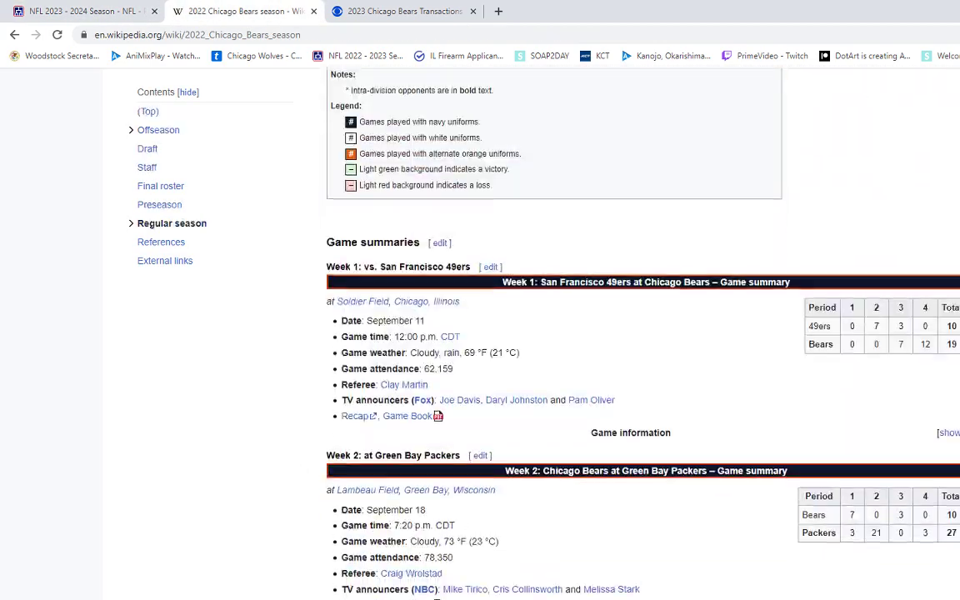
pyautogui.scroll(6, 391, 393)
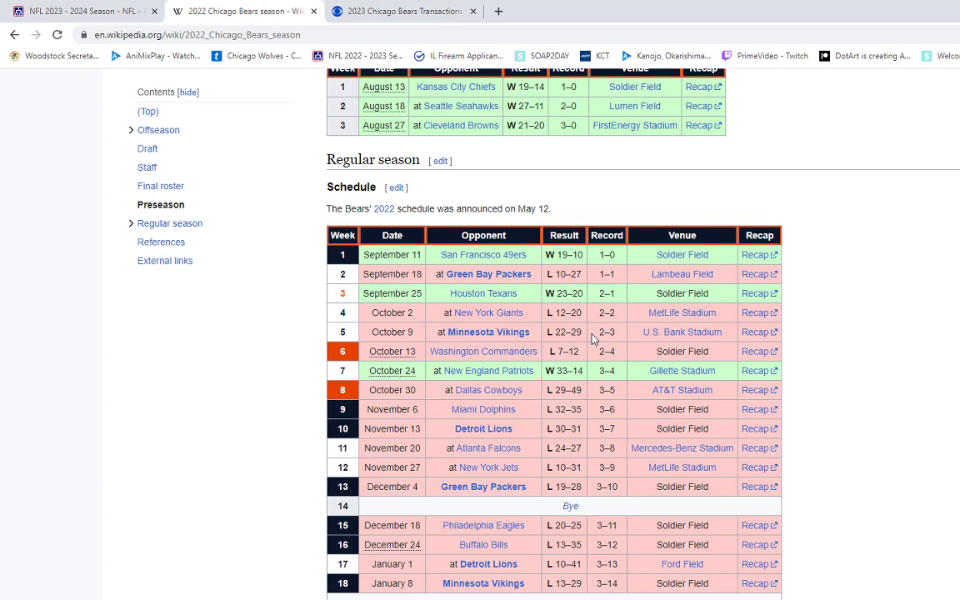
pyautogui.moveTo(554, 390); pyautogui.dragTo(584, 390)
pyautogui.click(590, 397)
pyautogui.moveTo(558, 348); pyautogui.dragTo(583, 356)
pyautogui.moveTo(553, 409); pyautogui.dragTo(582, 412)
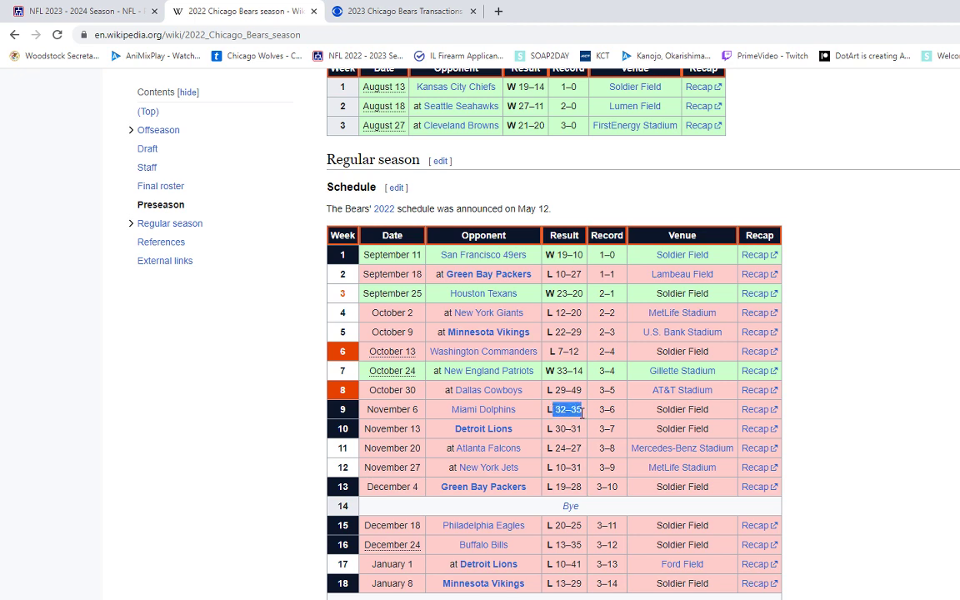
pyautogui.click(580, 413)
pyautogui.moveTo(554, 429); pyautogui.dragTo(587, 432)
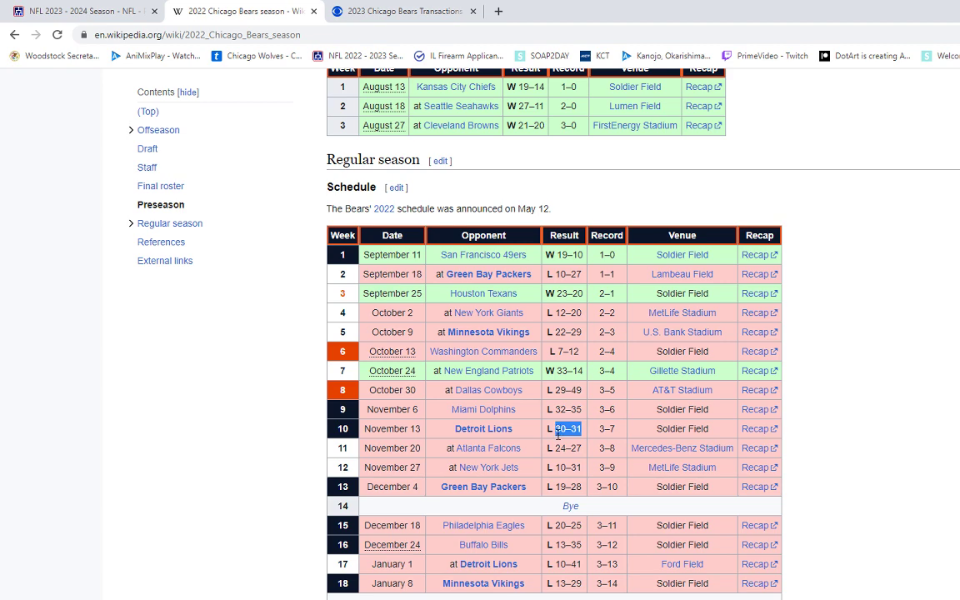
pyautogui.scroll(-1, 560, 433)
pyautogui.click(561, 403)
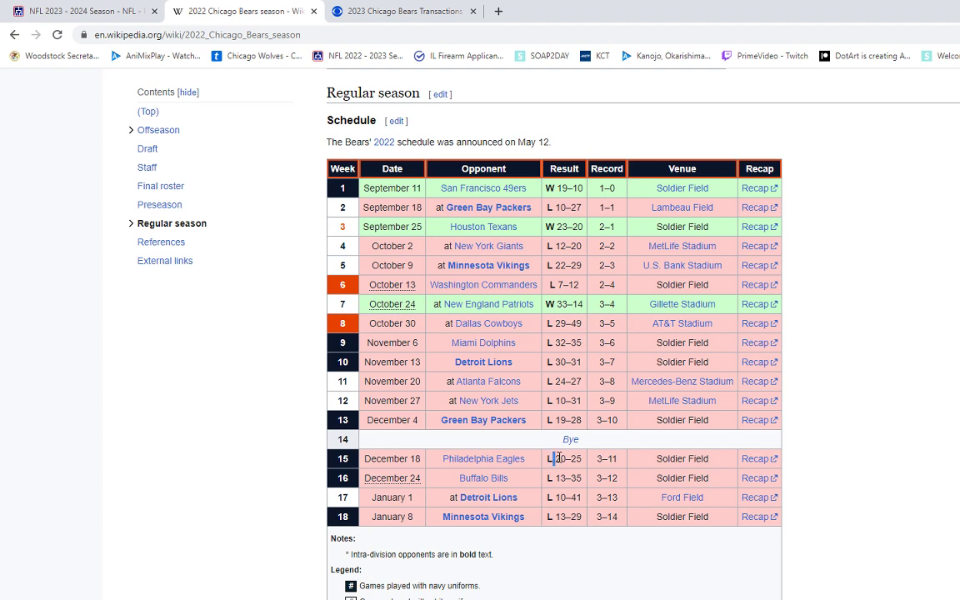
pyautogui.moveTo(554, 457); pyautogui.dragTo(588, 462)
pyautogui.click(504, 379)
# Step: Scroll back up to the article's title and infobox showing the 3–14 record
pyautogui.scroll(3, 488, 461)
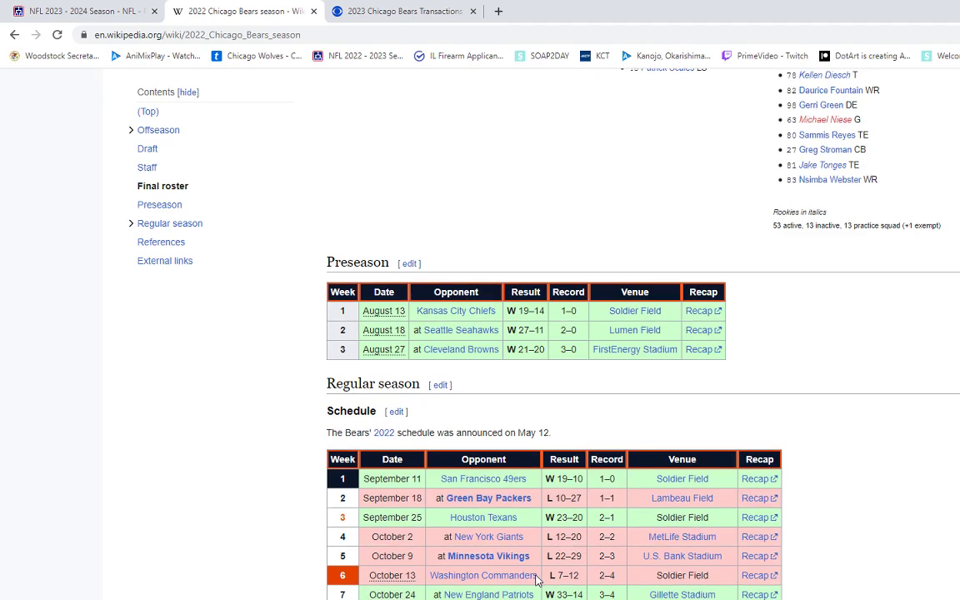
pyautogui.scroll(5, 494, 533)
pyautogui.scroll(20, 494, 546)
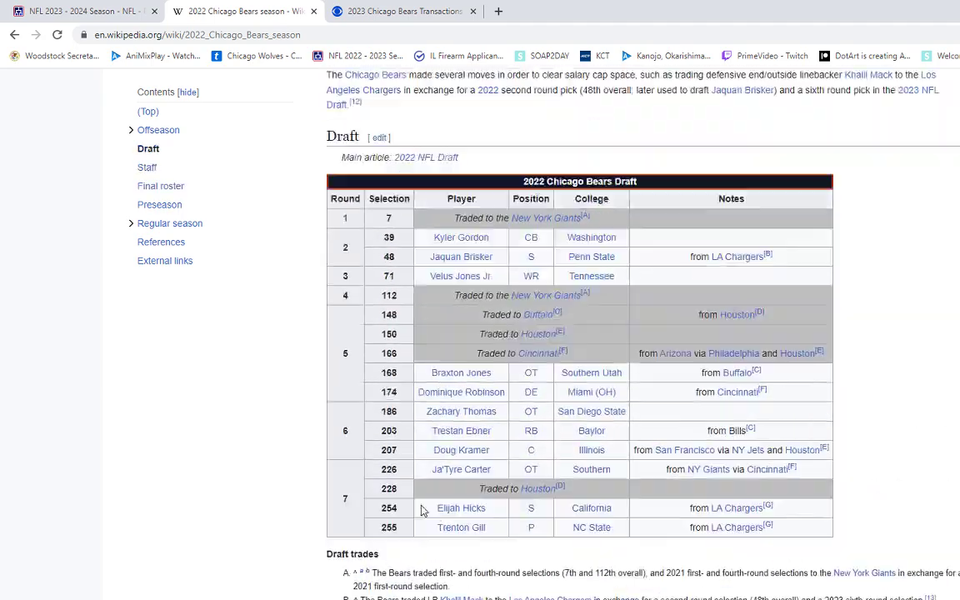
pyautogui.scroll(2, 492, 400)
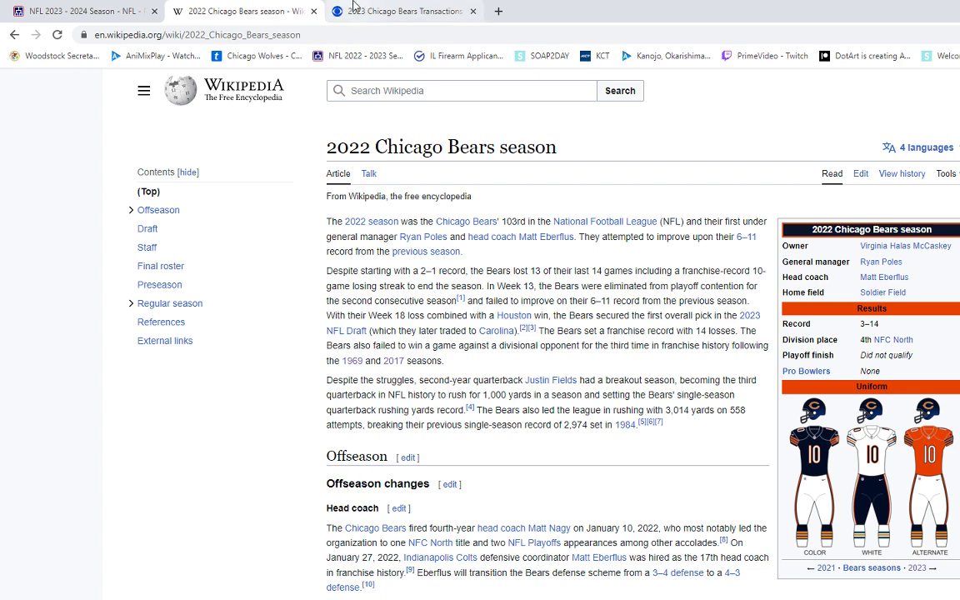
# Step: Glance at the CBS Sports Bears transactions page, then return to the Bears 2023 schedule predictor
pyautogui.click(328, 8)
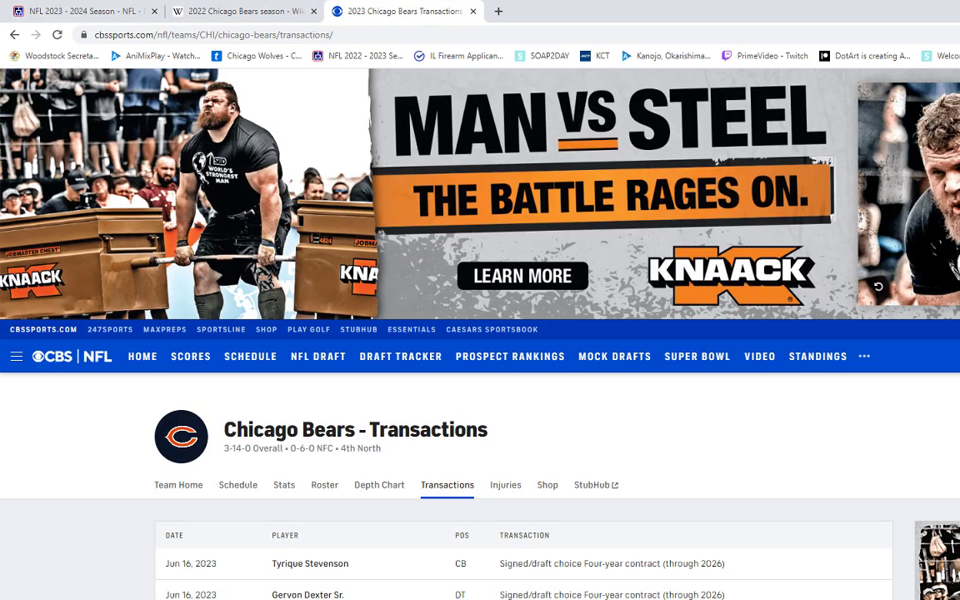
pyautogui.scroll(-5, 160, 342)
pyautogui.click(75, 10)
pyautogui.scroll(-3, 480, 333)
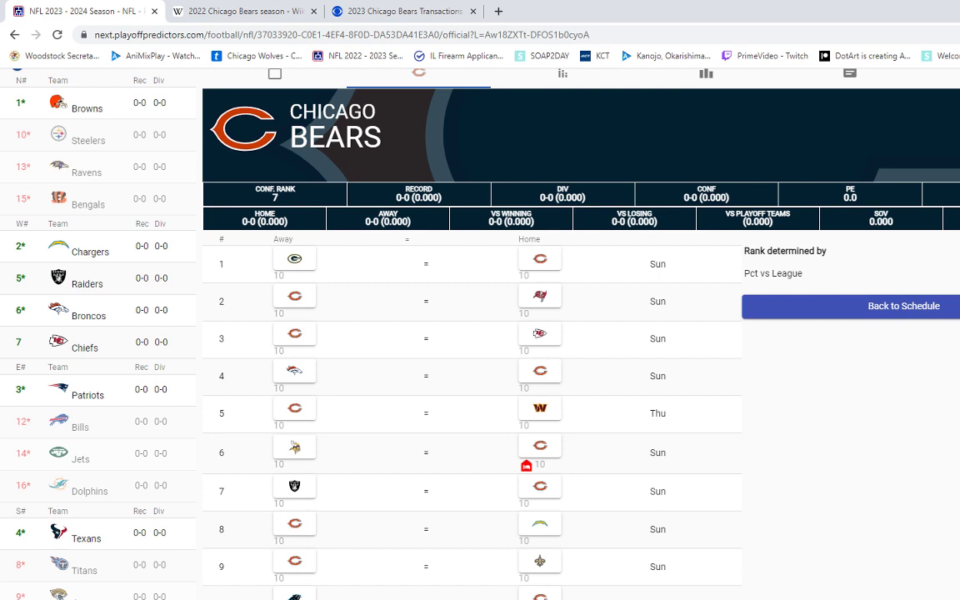
# Step: Pick Bears wins over the Packers and Buccaneers, and the Chiefs in game 3
pyautogui.click(523, 258)
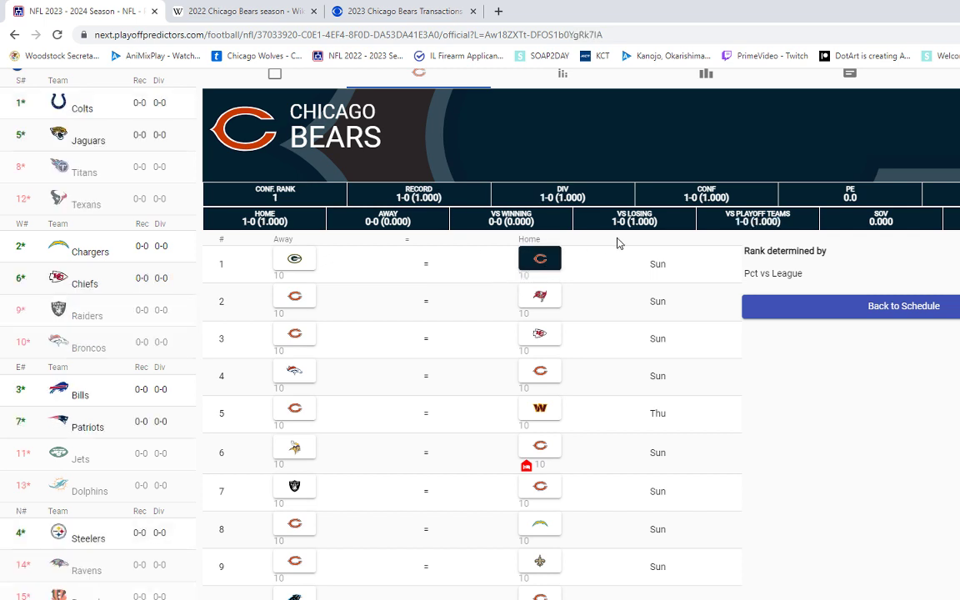
pyautogui.moveTo(649, 264)
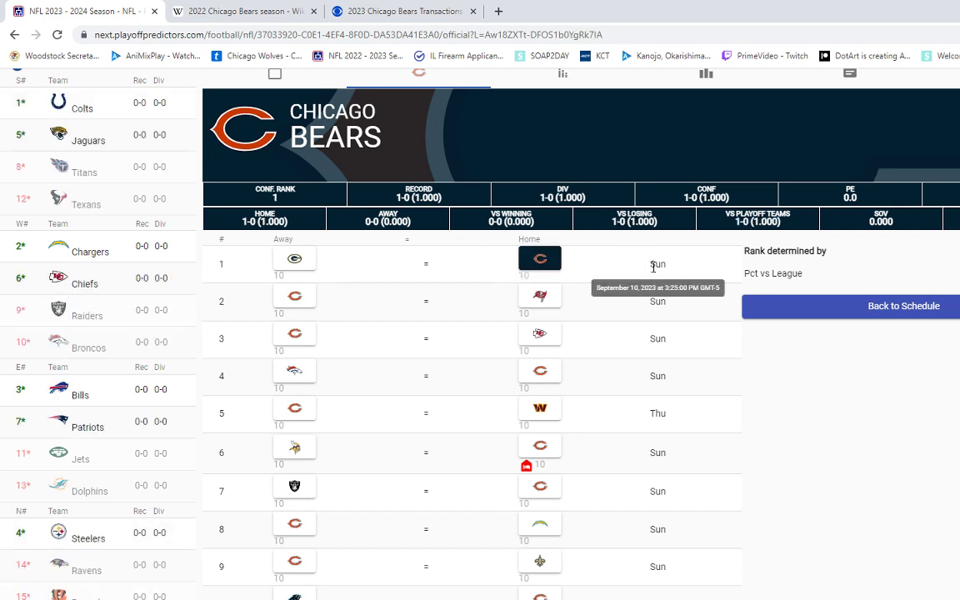
pyautogui.click(519, 276)
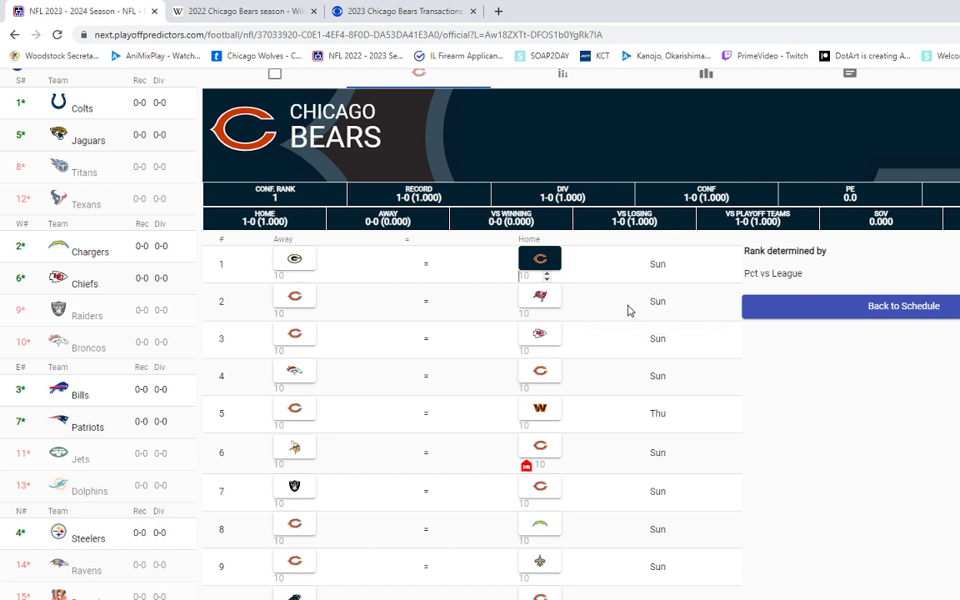
pyautogui.click(285, 304)
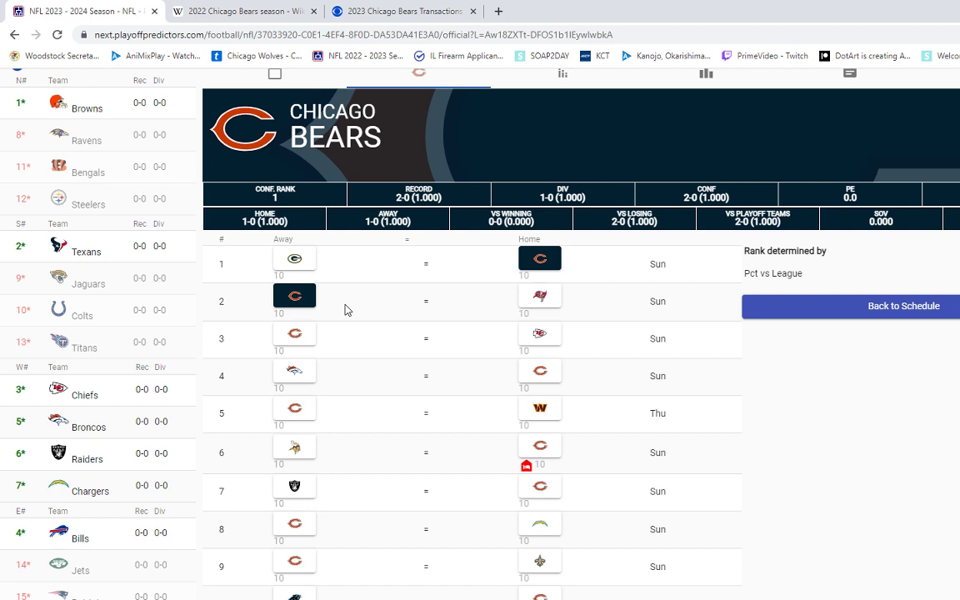
pyautogui.click(542, 334)
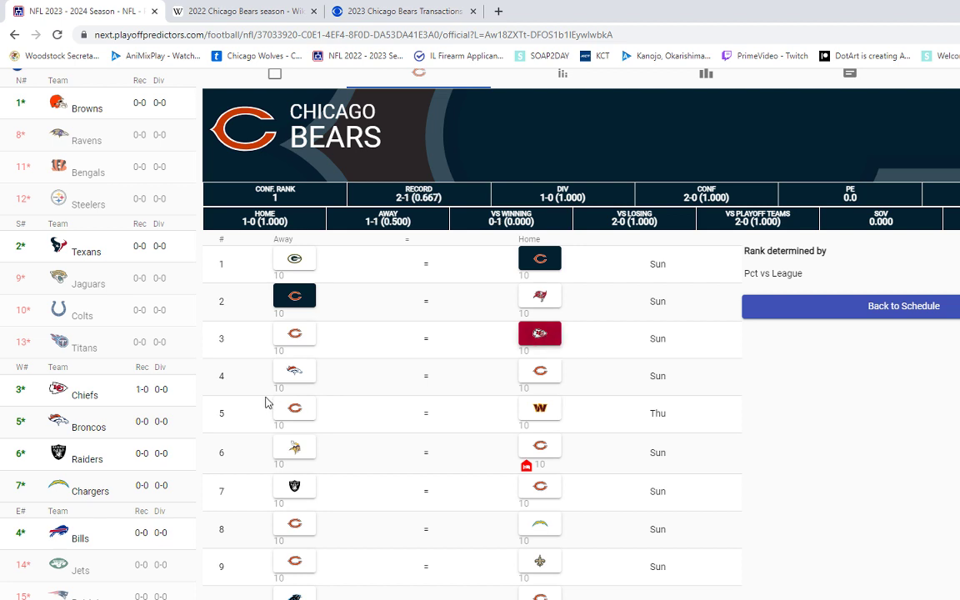
# Step: Mark game 4 as a Broncos win, leaving the Bears 2–2 (1–0 division, 2–0 conference)
pyautogui.click(285, 382)
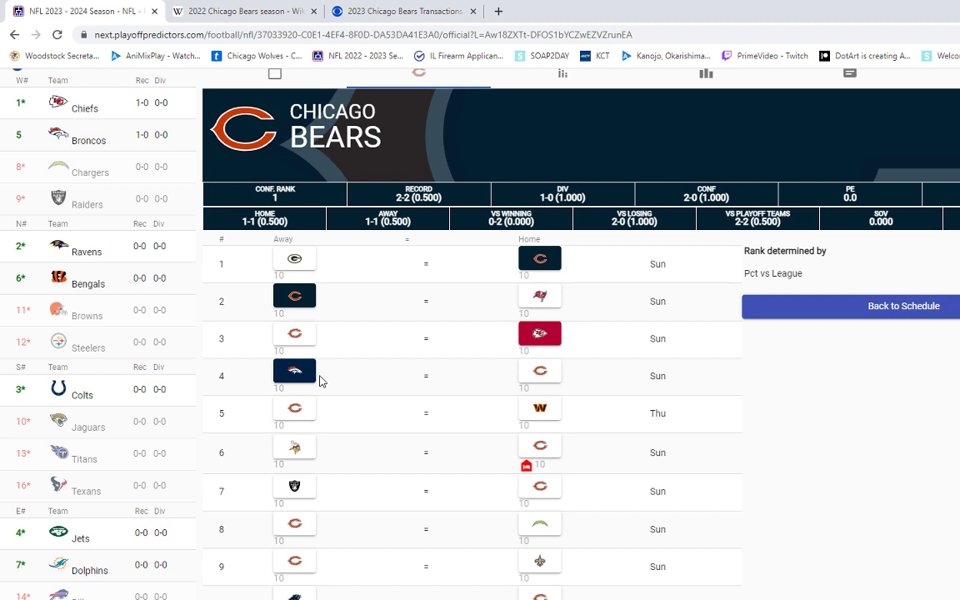
# Step: Pick the Commanders in game 5, then Bears wins over the Vikings and Raiders
pyautogui.click(557, 413)
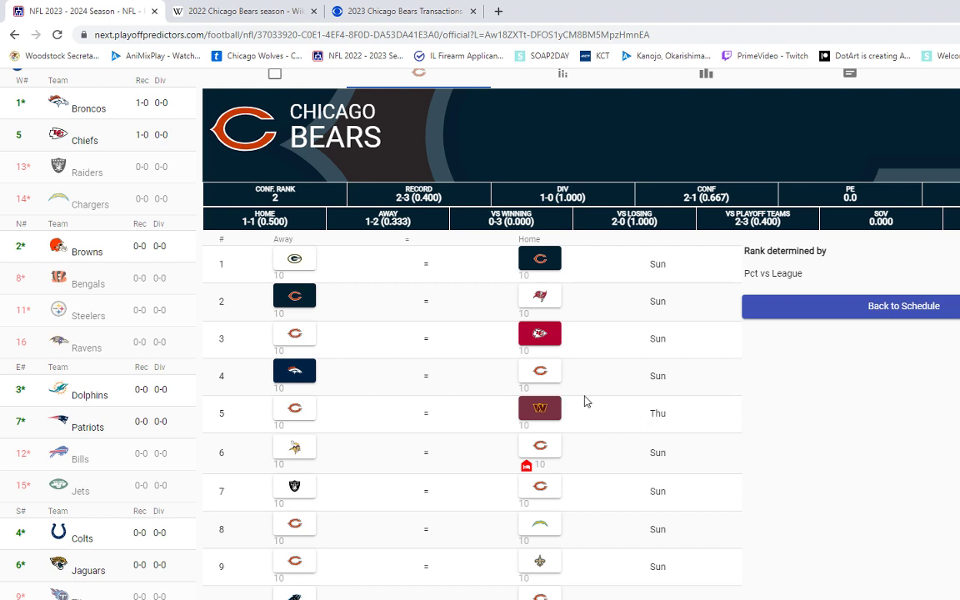
pyautogui.moveTo(654, 412)
pyautogui.moveTo(646, 457)
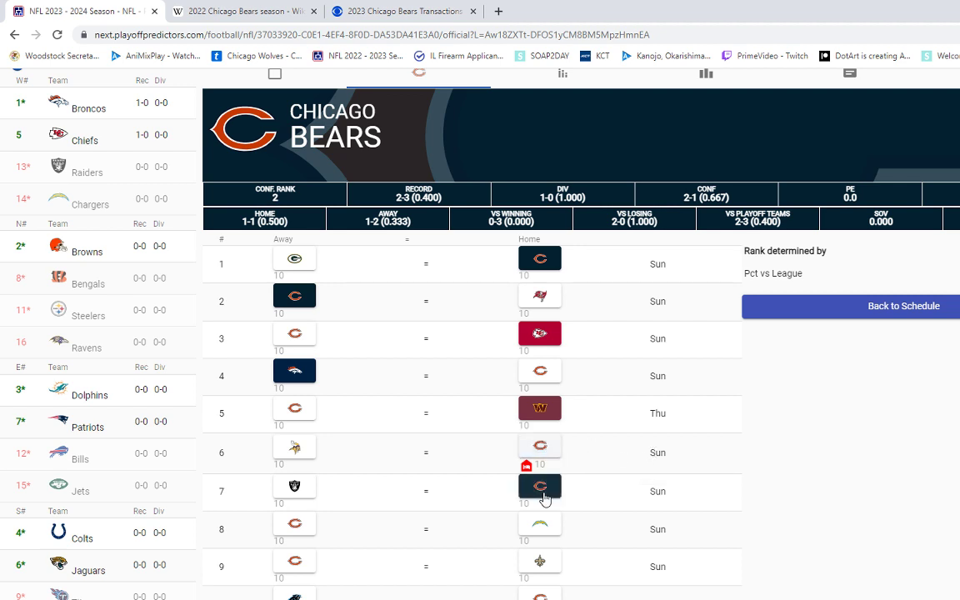
pyautogui.click(550, 455)
pyautogui.click(560, 488)
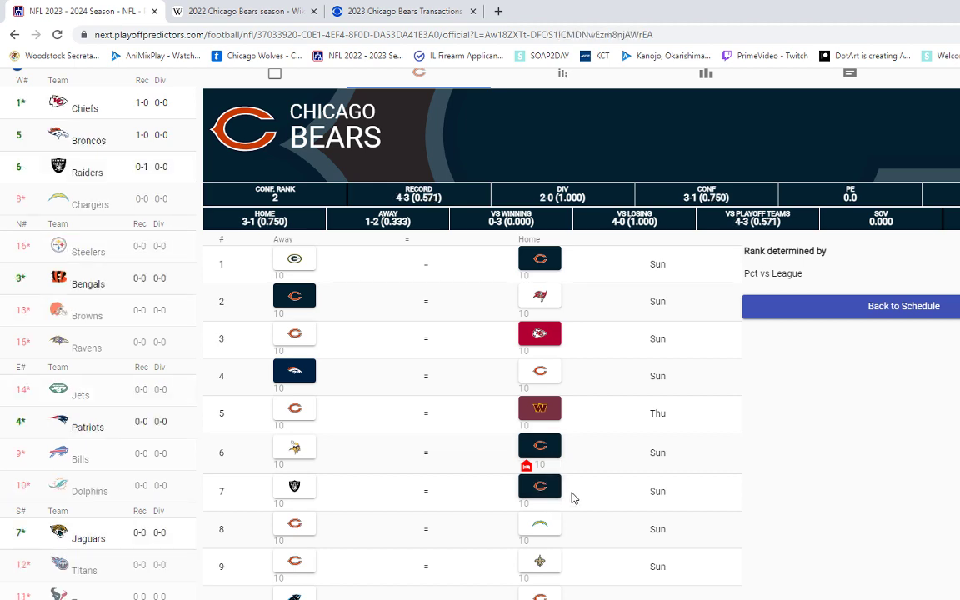
# Step: Scroll further down the Bears' 2023 schedule, still at 4–3
pyautogui.scroll(-1, 566, 495)
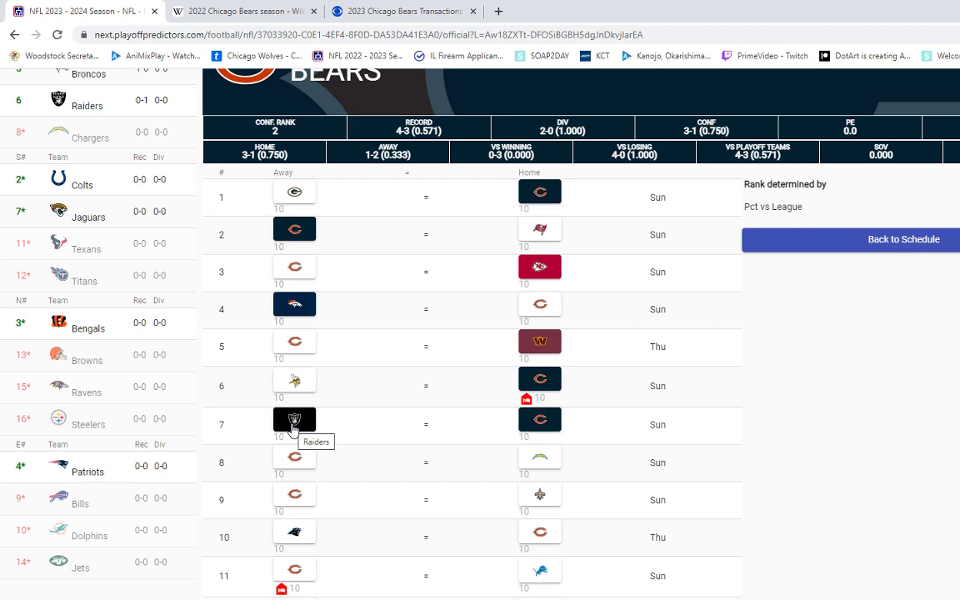
# Step: Search Wikipedia for '2022 minnesota' and open the 2022 Minnesota Vikings season article
pyautogui.click(244, 11)
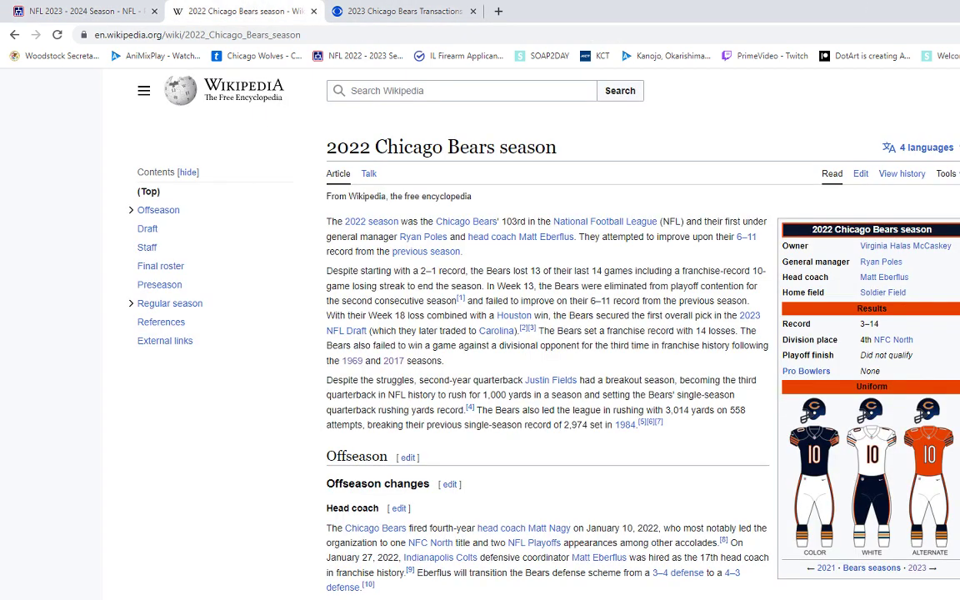
pyautogui.click(421, 91)
pyautogui.write('2022 ')
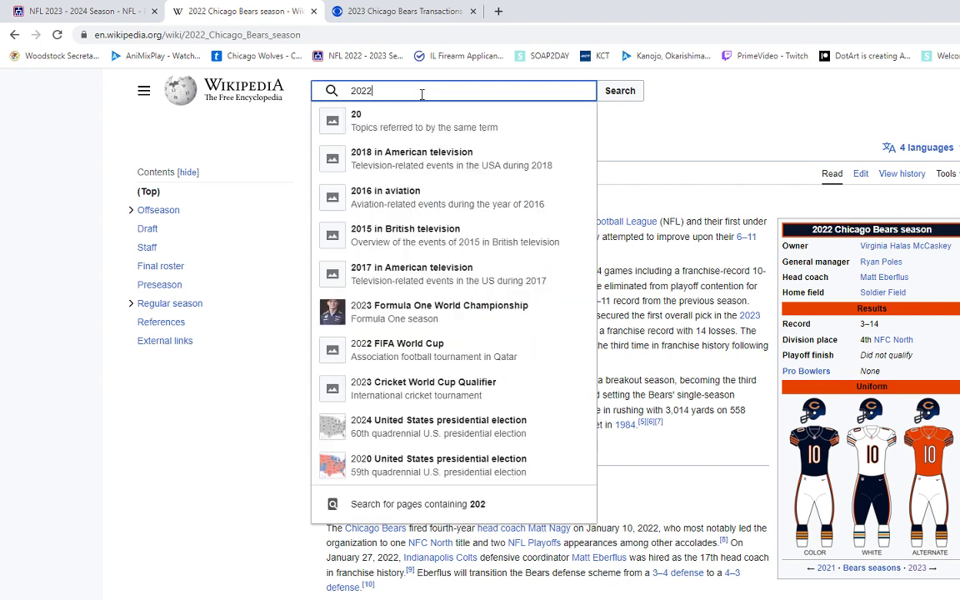
pyautogui.write('vikings')
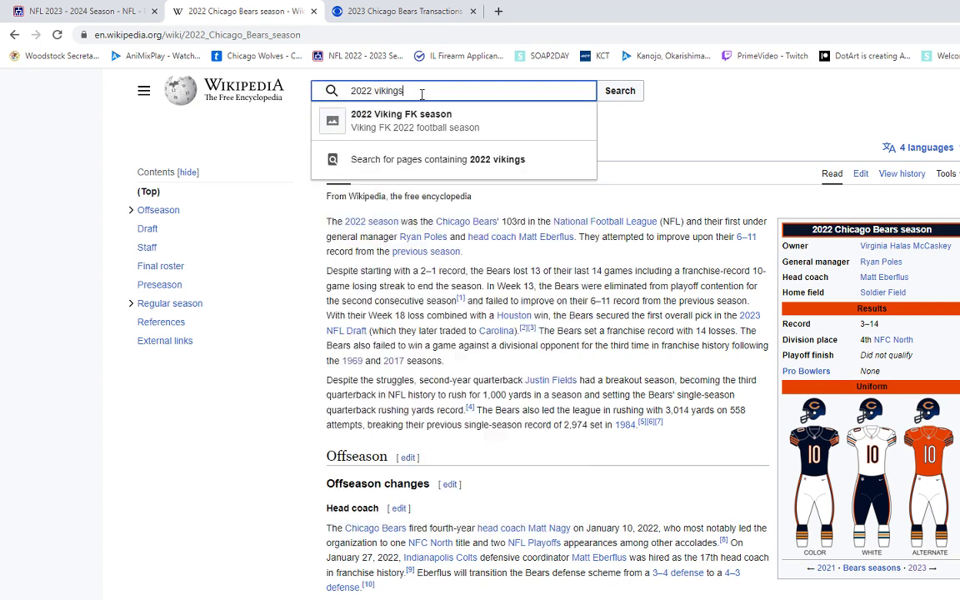
pyautogui.press('BackSpace')
pyautogui.press('BackSpace')
pyautogui.press('BackSpace')
pyautogui.press('BackSpace')
pyautogui.press('BackSpace')
pyautogui.press('BackSpace')
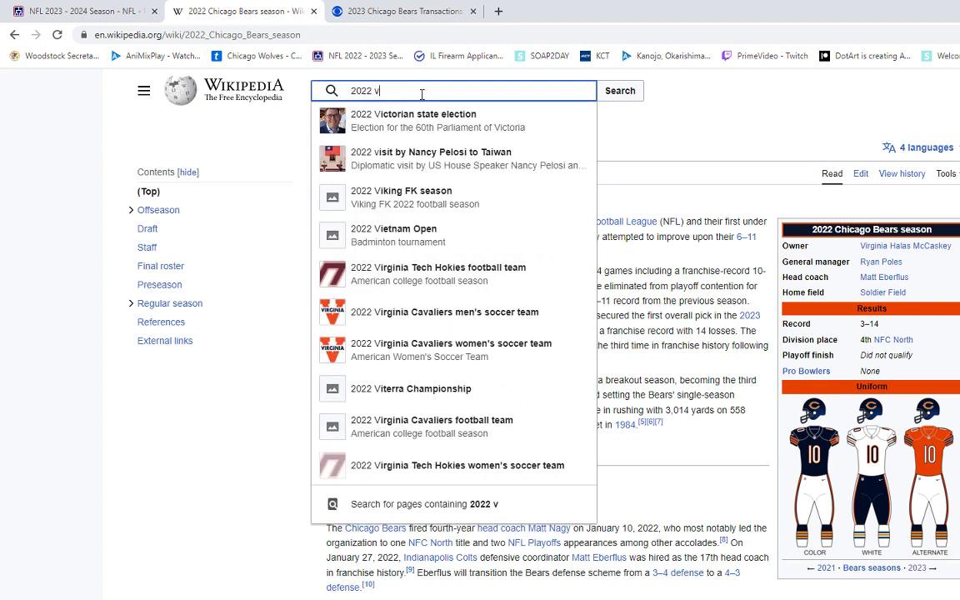
pyautogui.write('minnesot')
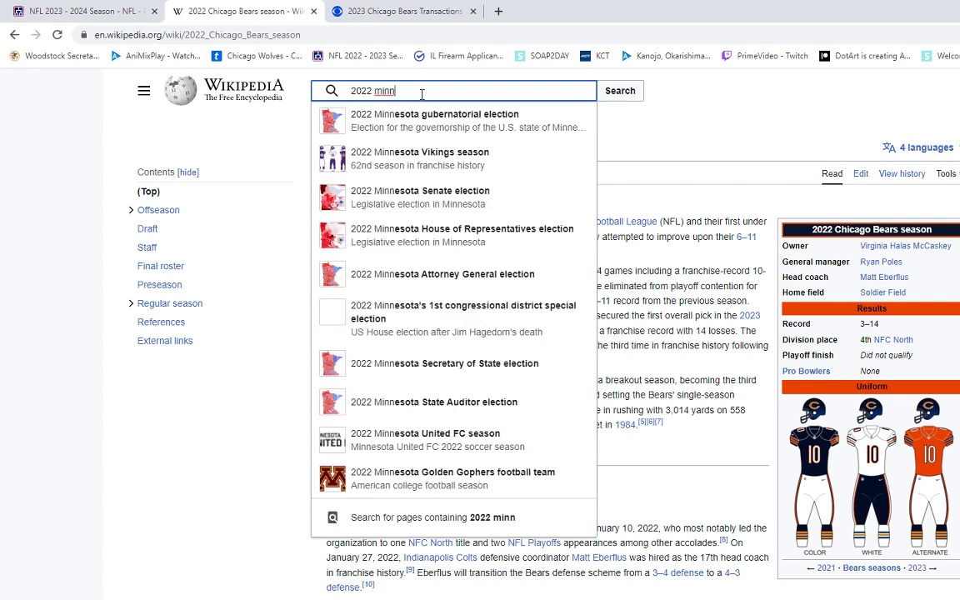
pyautogui.click(439, 167)
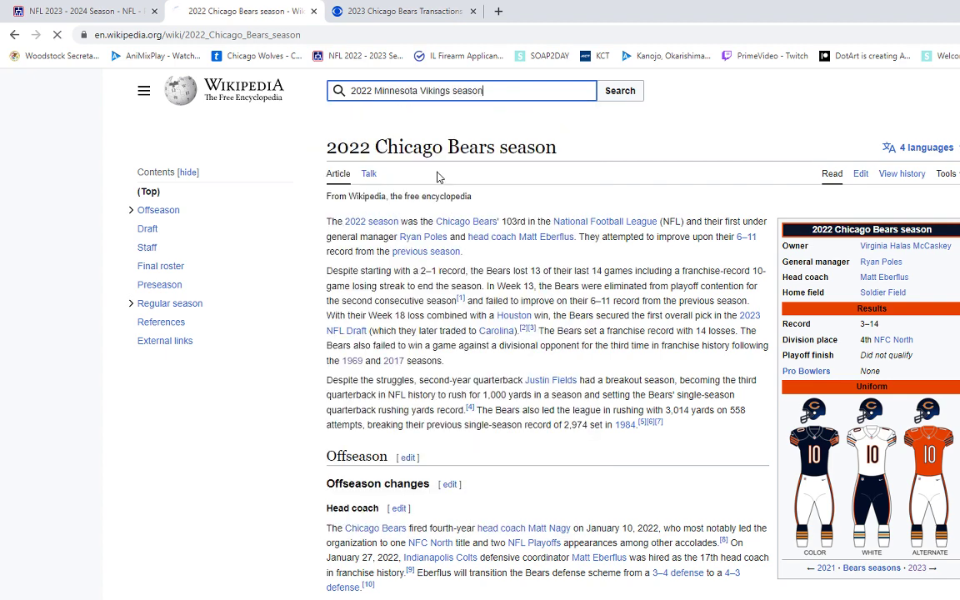
# Step: Scroll to the Vikings' 2022 schedule and highlight the 29–22, 23–7 and 7–24 results
pyautogui.scroll(-3, 478, 225)
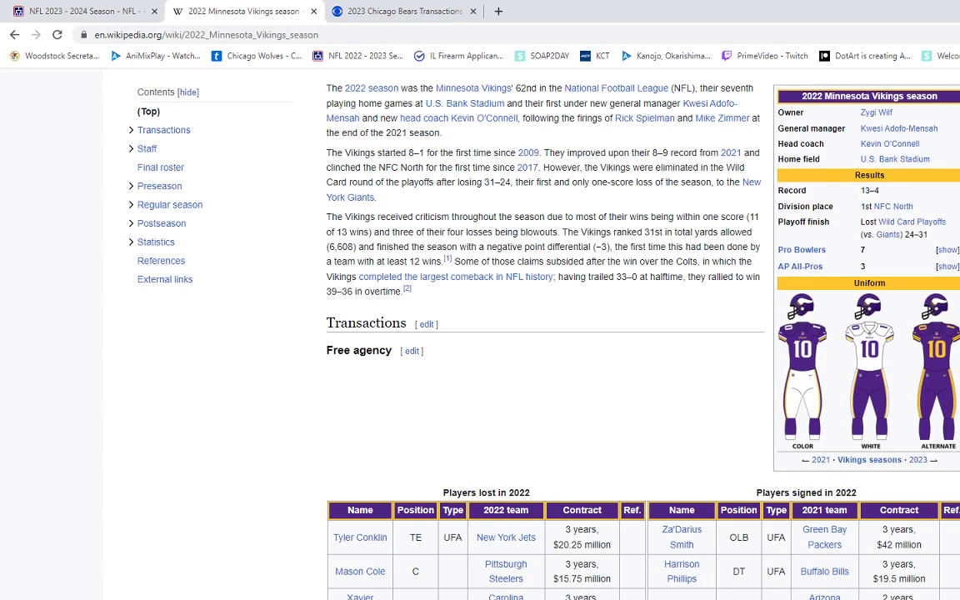
pyautogui.scroll(-1, 34, 448)
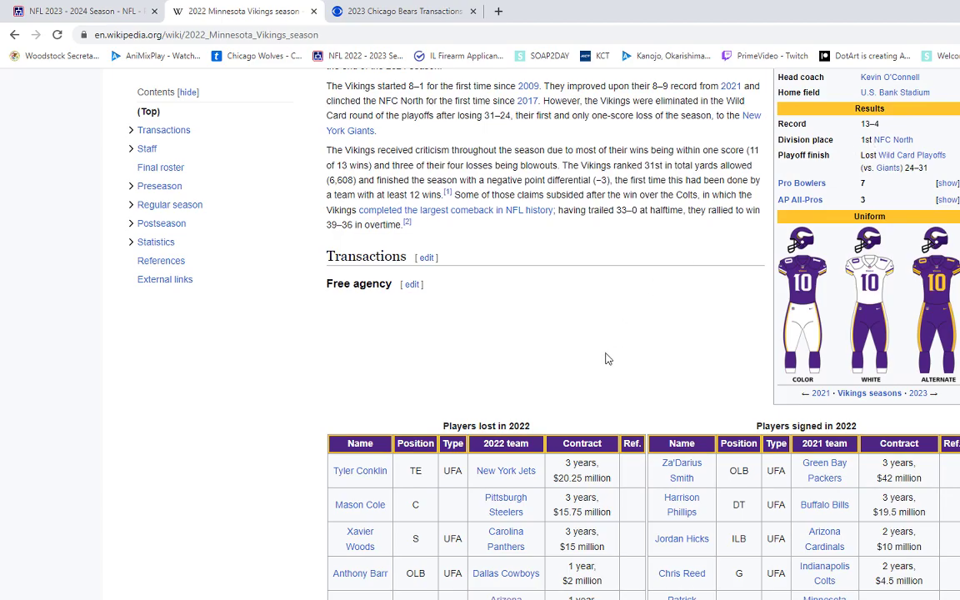
pyautogui.scroll(-15, 612, 368)
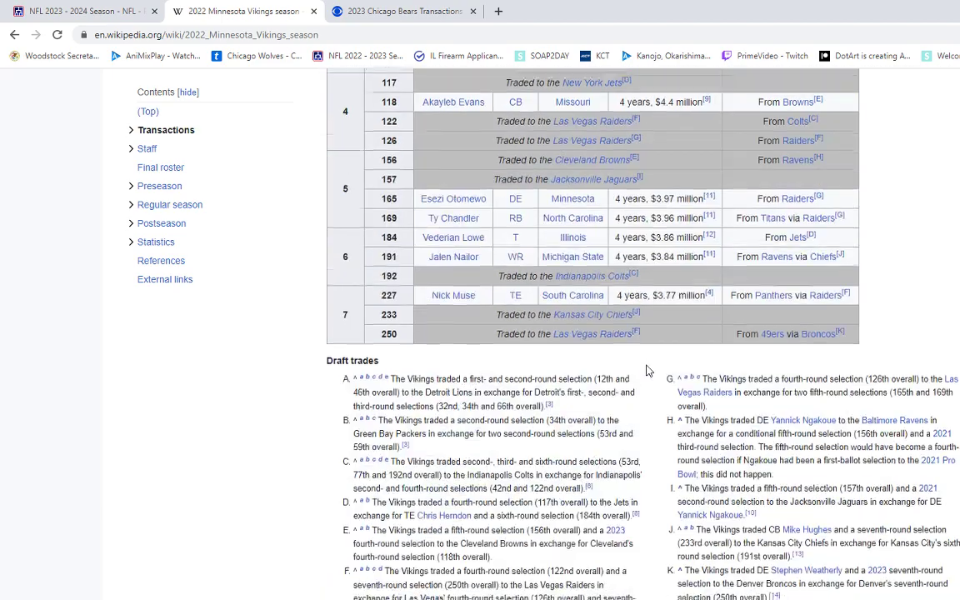
pyautogui.scroll(-20, 648, 371)
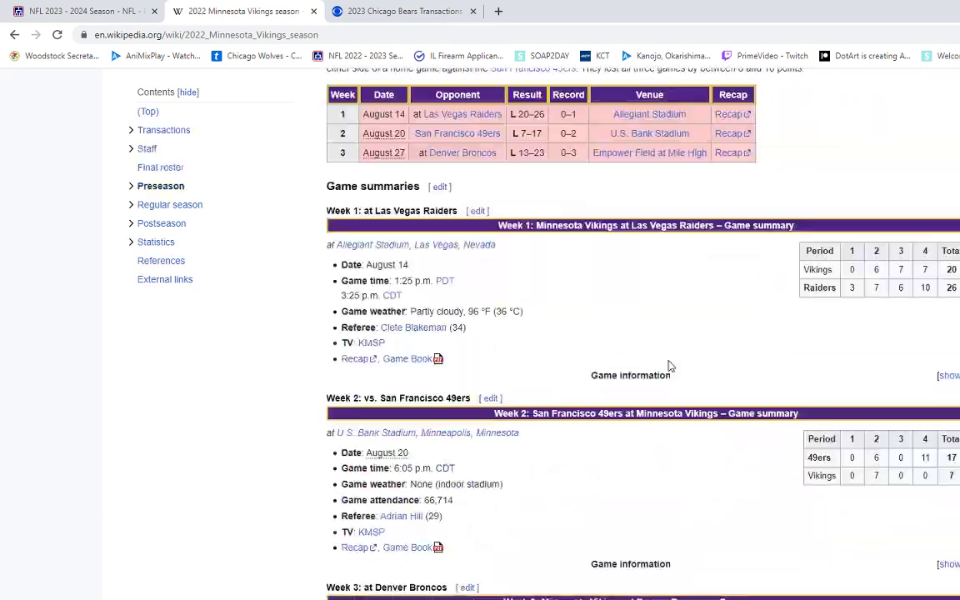
pyautogui.scroll(-7, 669, 364)
pyautogui.scroll(-3, 667, 360)
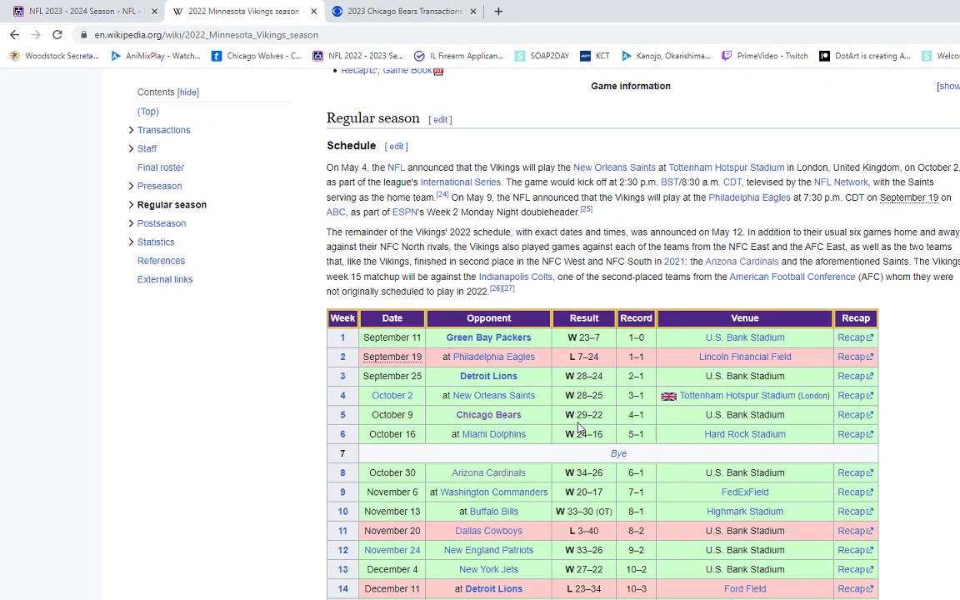
pyautogui.moveTo(576, 414); pyautogui.dragTo(617, 424)
pyautogui.scroll(-1, 550, 379)
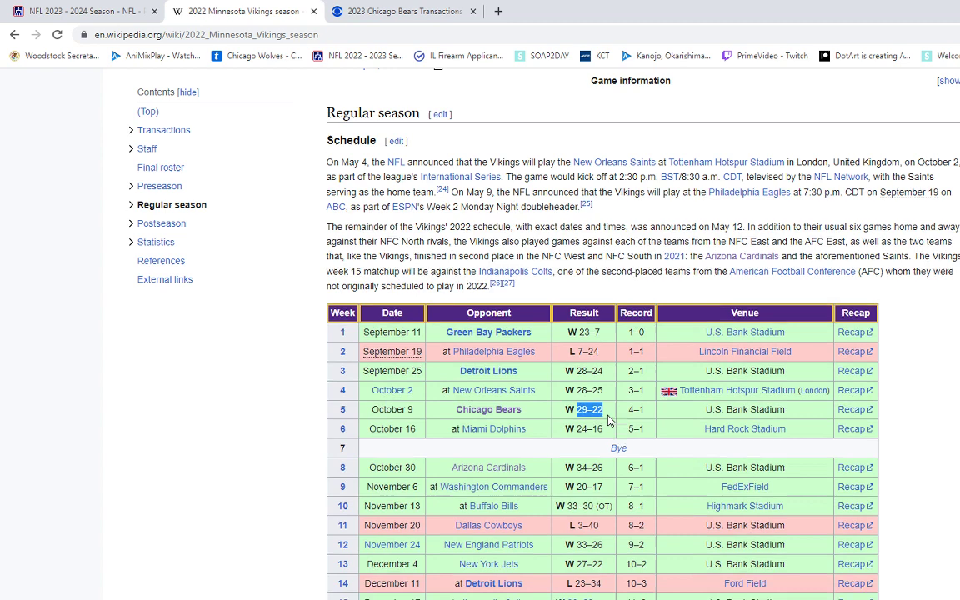
pyautogui.moveTo(576, 309); pyautogui.dragTo(627, 304)
pyautogui.moveTo(577, 271); pyautogui.dragTo(603, 276)
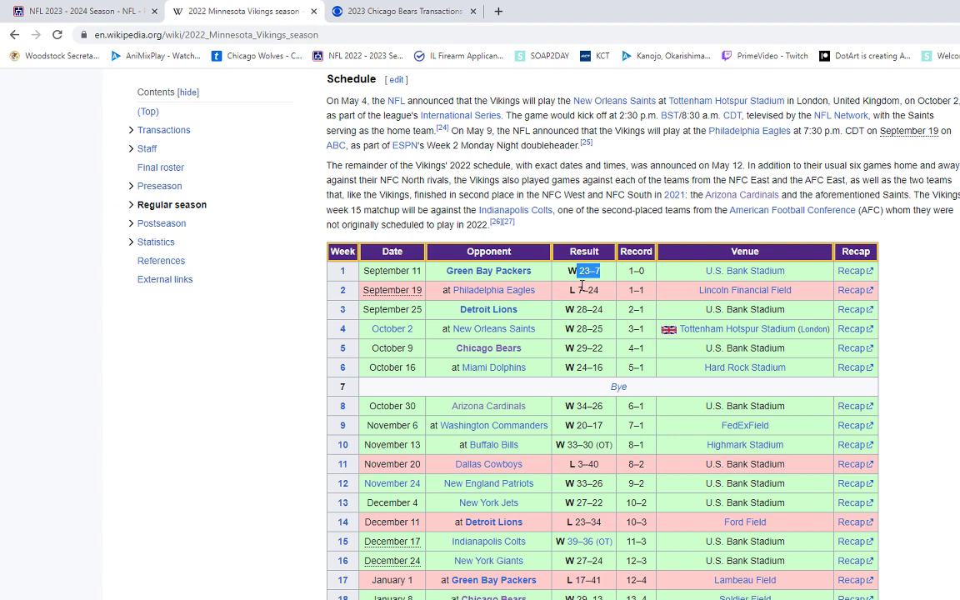
pyautogui.moveTo(578, 290); pyautogui.dragTo(602, 291)
# Step: Highlight the week 8, 9, 11 and 12 scores: 34–26, 20–17, 3–40, 33–26
pyautogui.moveTo(531, 292)
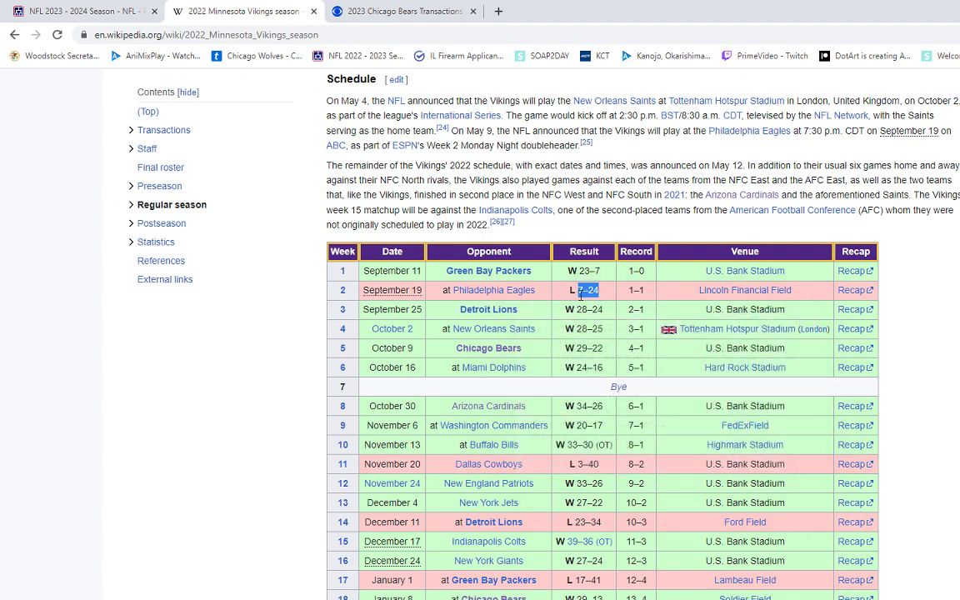
pyautogui.scroll(-1, 581, 294)
pyautogui.click(574, 342)
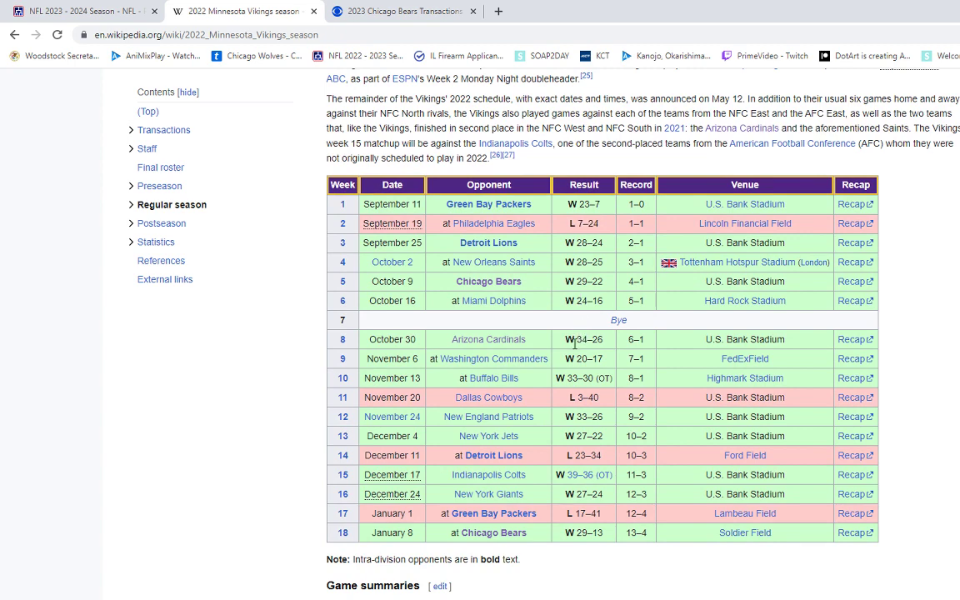
pyautogui.moveTo(574, 342); pyautogui.dragTo(603, 340)
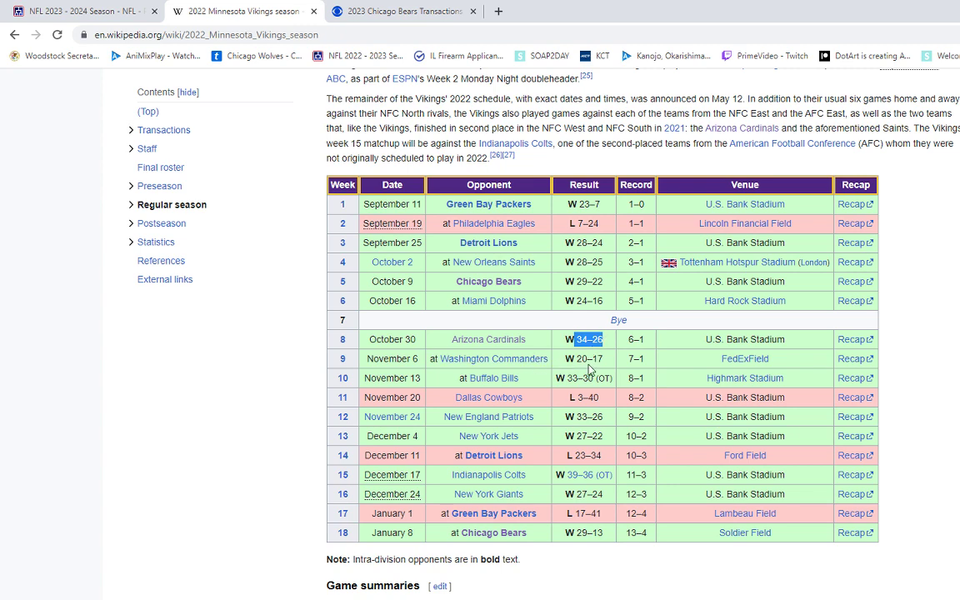
pyautogui.moveTo(577, 359); pyautogui.dragTo(611, 379)
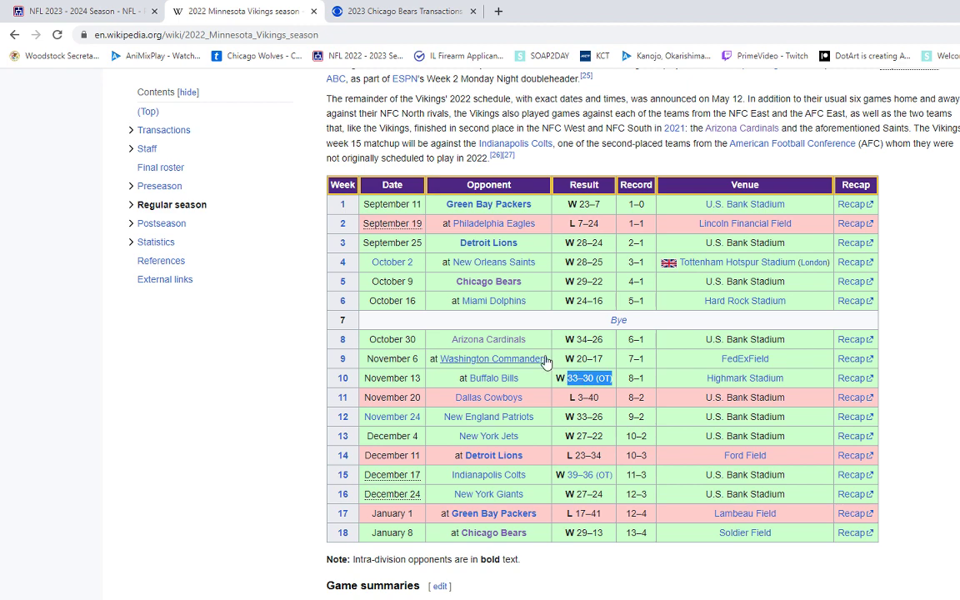
pyautogui.scroll(-2, 588, 317)
pyautogui.click(587, 318)
pyautogui.scroll(1, 581, 300)
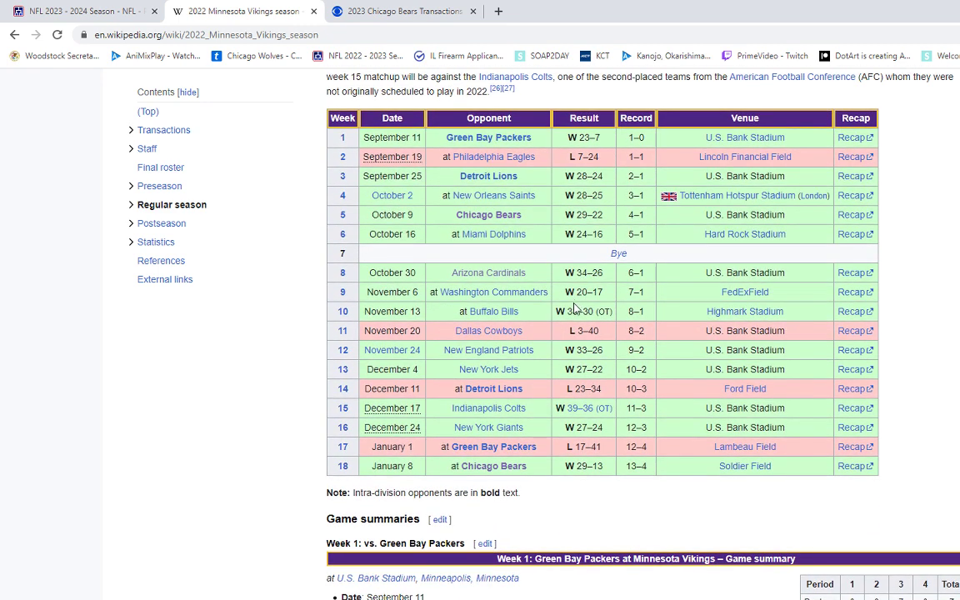
pyautogui.moveTo(574, 332); pyautogui.dragTo(603, 333)
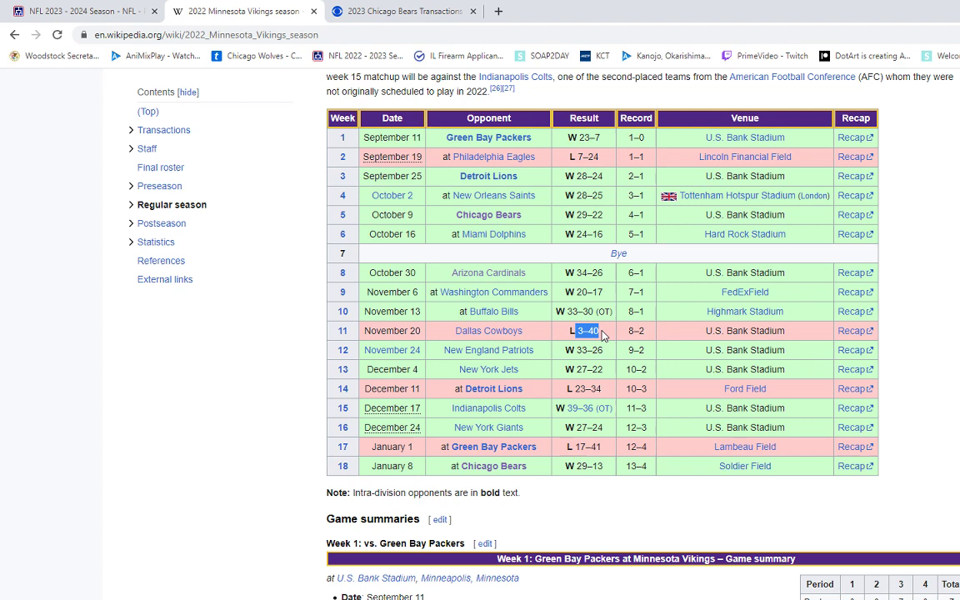
pyautogui.click(603, 333)
pyautogui.moveTo(575, 353); pyautogui.dragTo(605, 355)
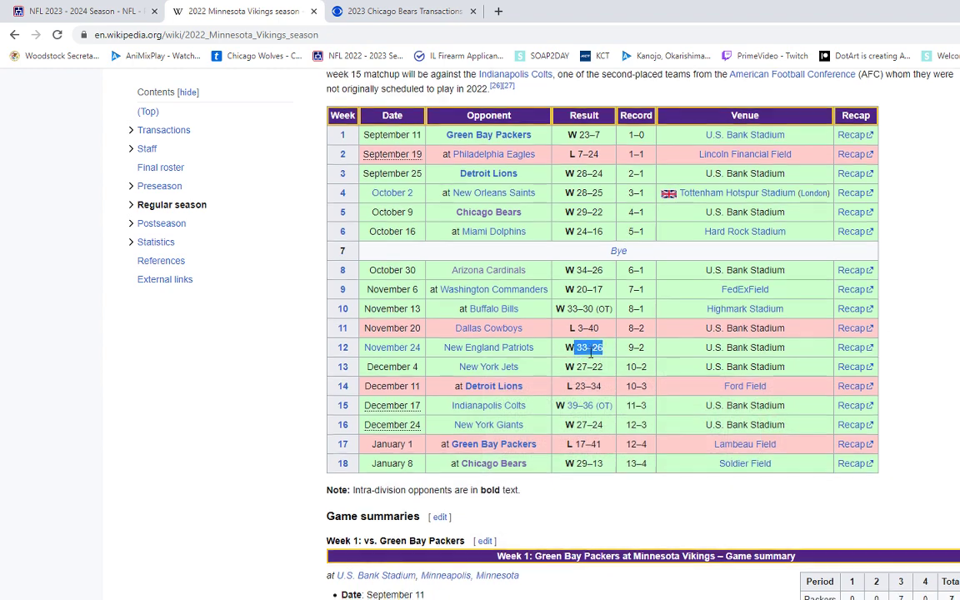
# Step: Highlight the 27–22 score and the week 14 23–34 loss in the Vikings' table
pyautogui.scroll(-1, 588, 352)
pyautogui.moveTo(577, 300); pyautogui.dragTo(603, 302)
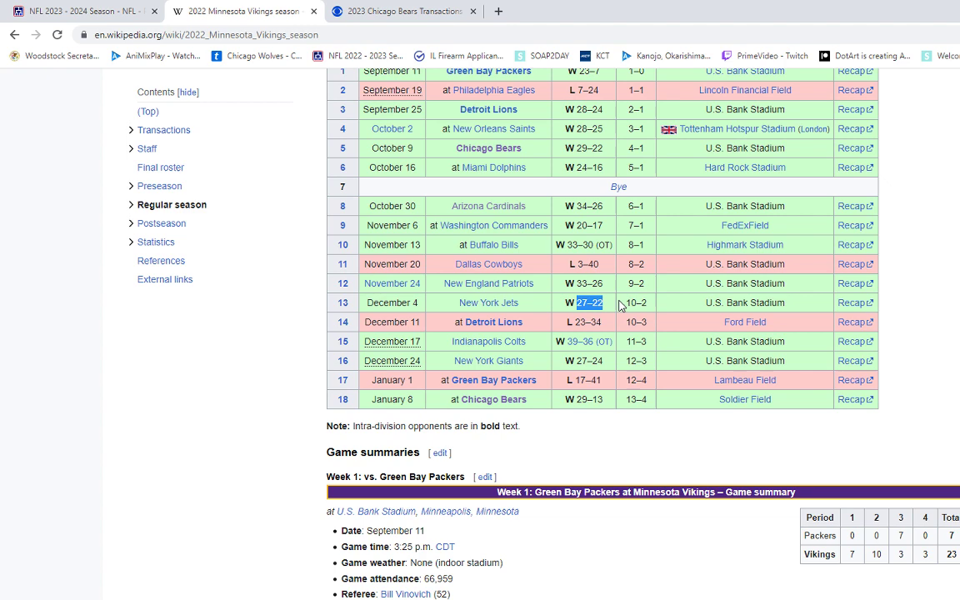
pyautogui.click(603, 301)
pyautogui.scroll(1, 583, 367)
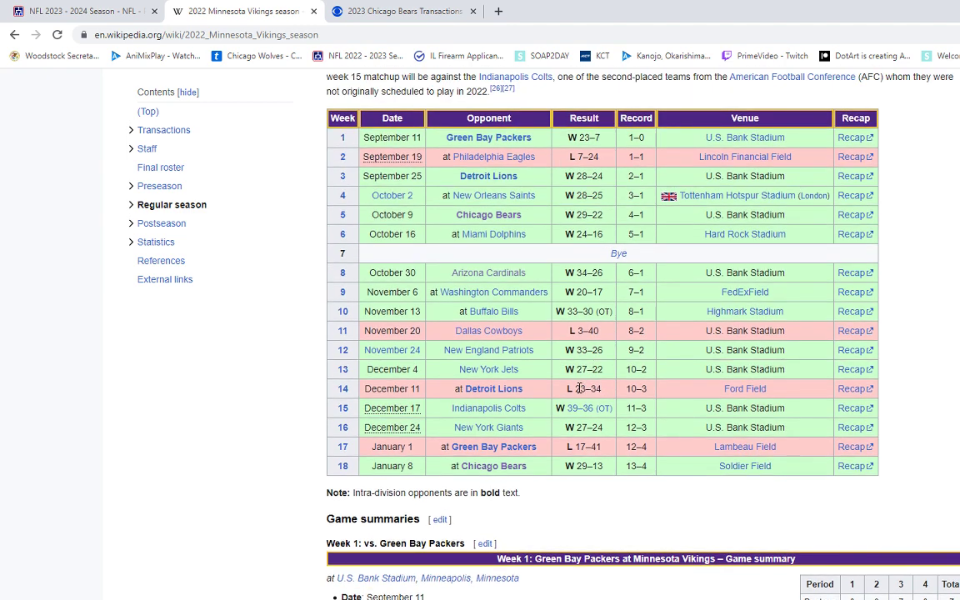
pyautogui.moveTo(575, 388); pyautogui.dragTo(606, 391)
# Step: Go over the week 16–18 scores (27–24, 17–41, 29–13) and clear the selection
pyautogui.moveTo(472, 390)
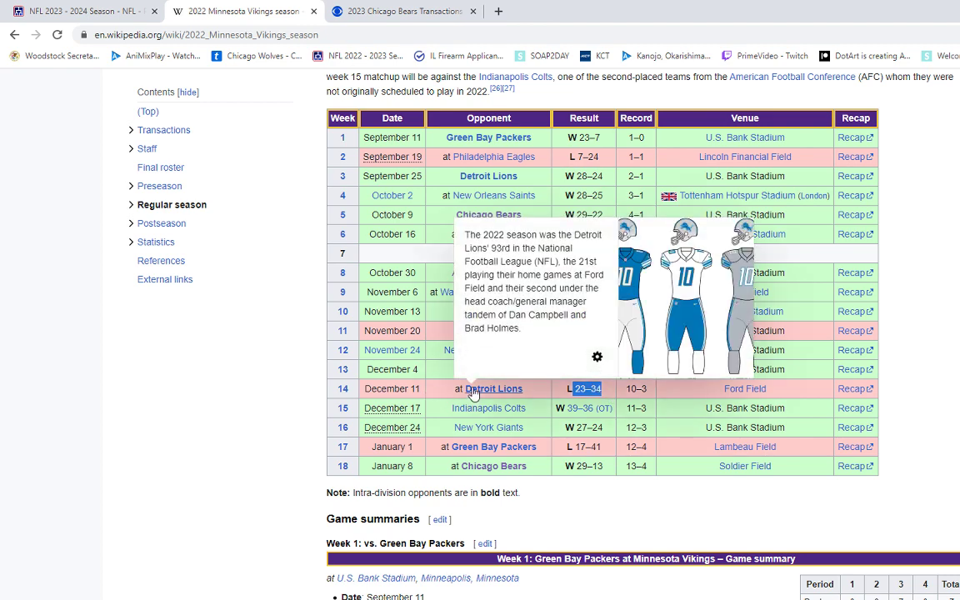
pyautogui.scroll(-1, 477, 397)
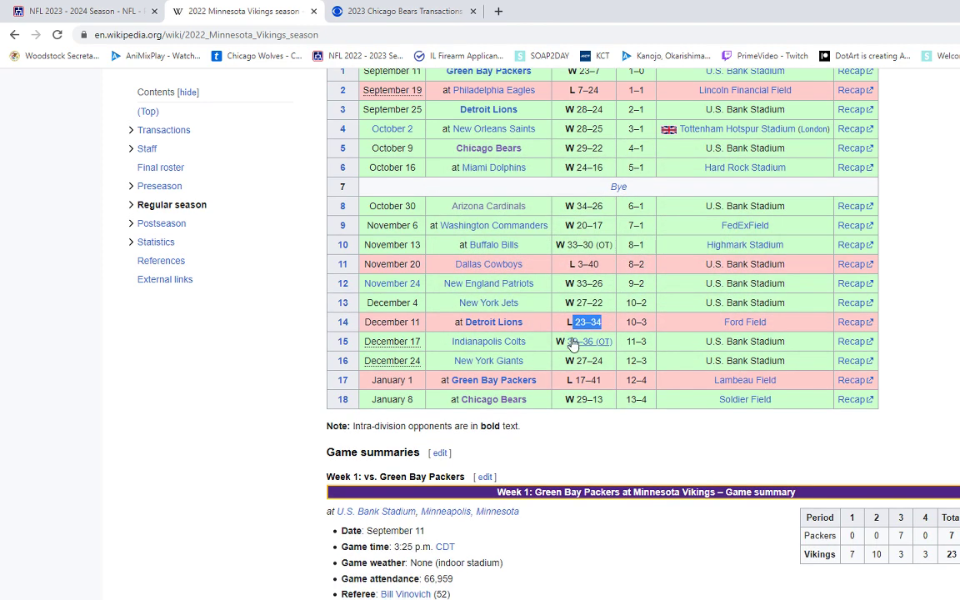
pyautogui.moveTo(571, 345)
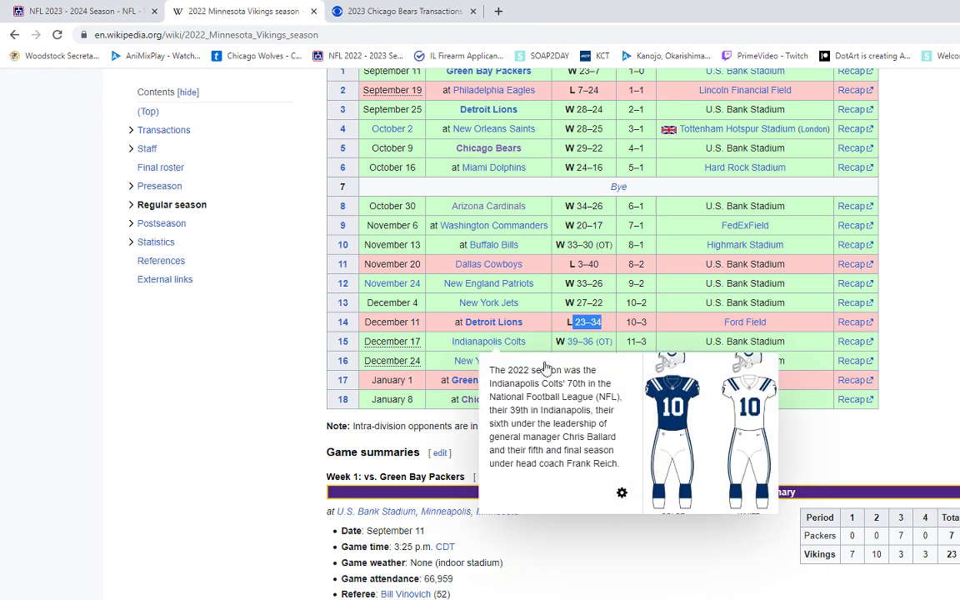
pyautogui.click(603, 360)
pyautogui.doubleClick(603, 359)
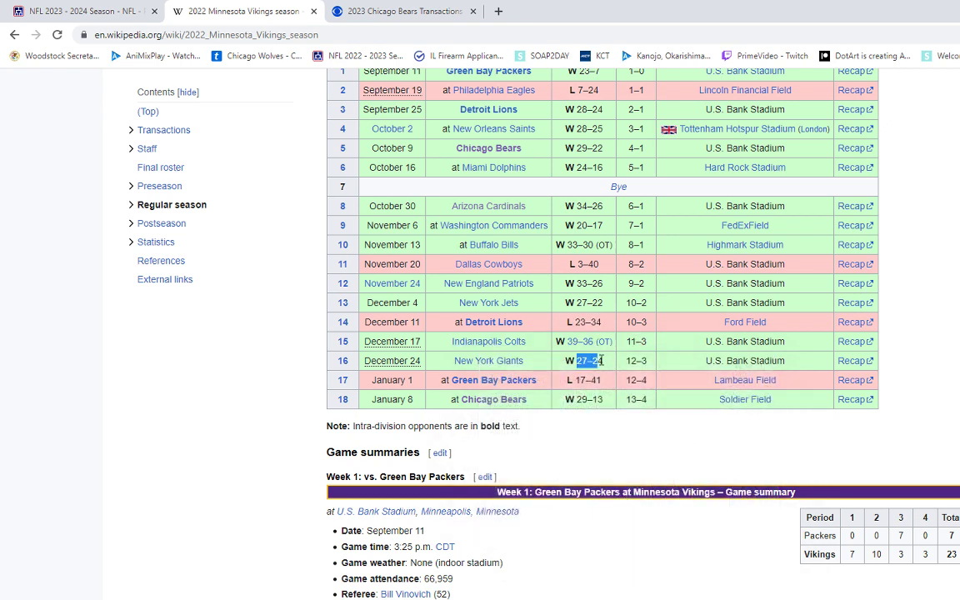
pyautogui.click(607, 363)
pyautogui.moveTo(488, 363)
pyautogui.doubleClick(605, 383)
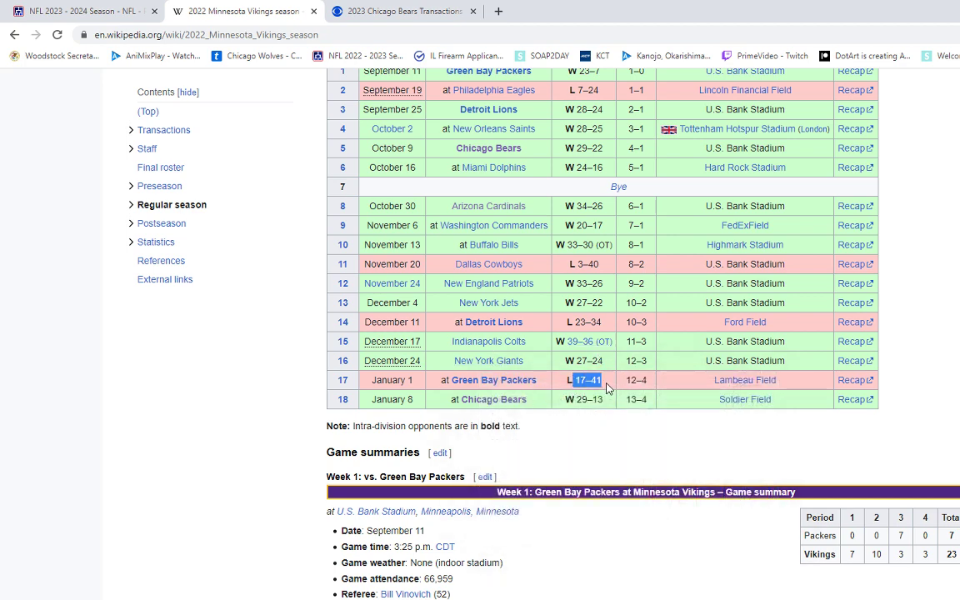
pyautogui.click(596, 446)
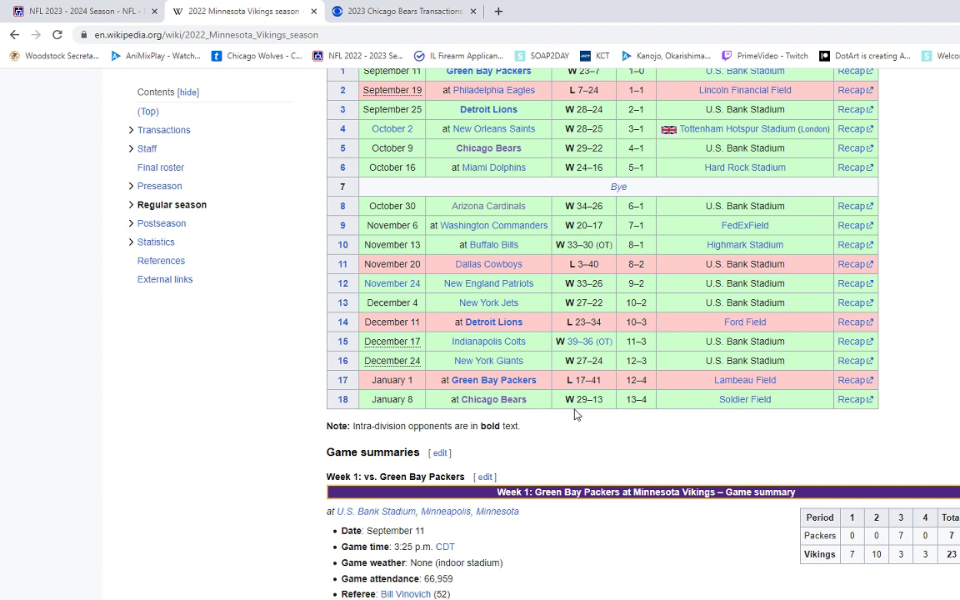
pyautogui.moveTo(576, 402); pyautogui.dragTo(618, 405)
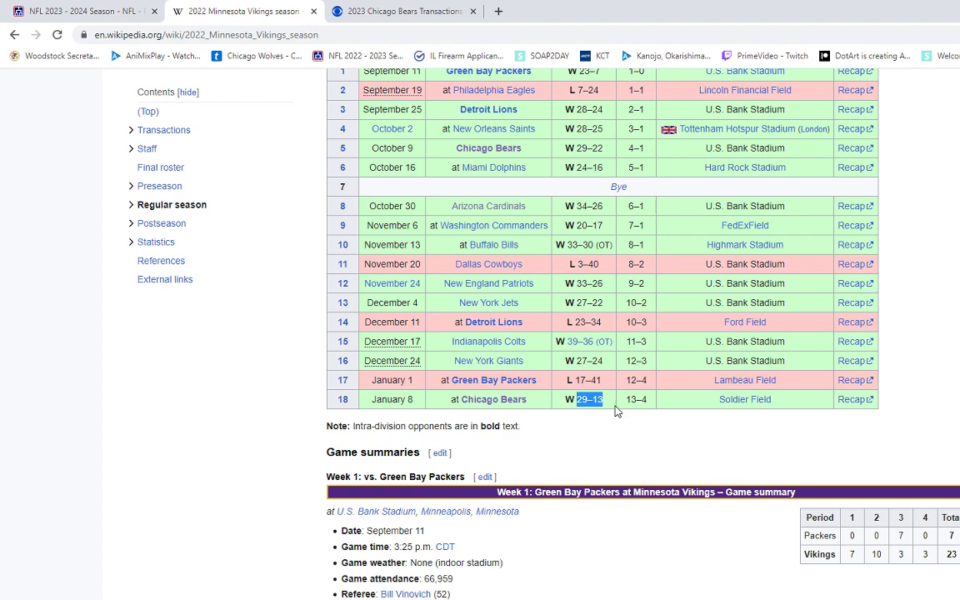
pyautogui.click(612, 414)
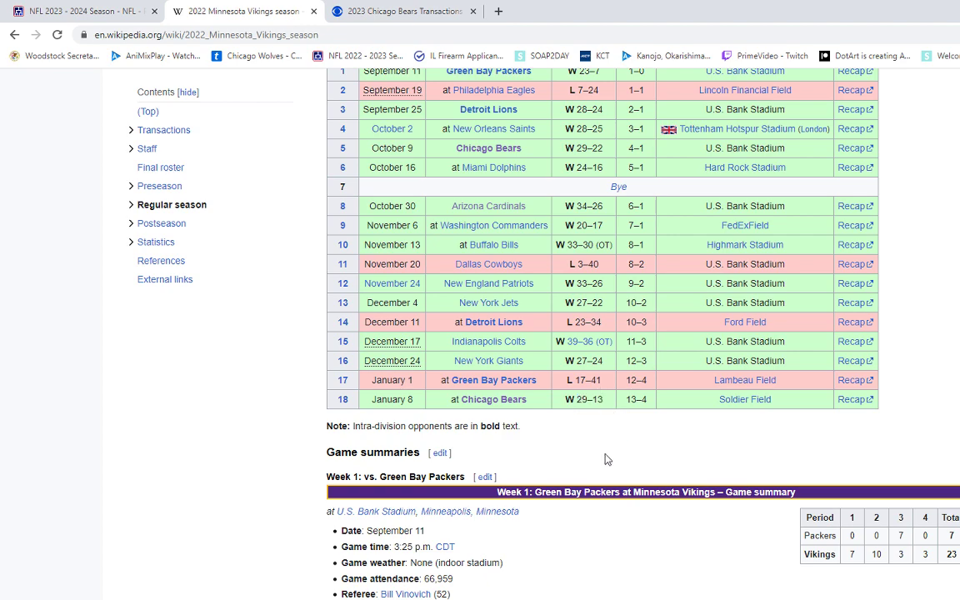
pyautogui.scroll(8, 458, 358)
# Step: Pick the Chargers for week 8, the Saints for week 9, and the Bears over the Panthers in week 10
pyautogui.click(364, 8)
pyautogui.click(58, 5)
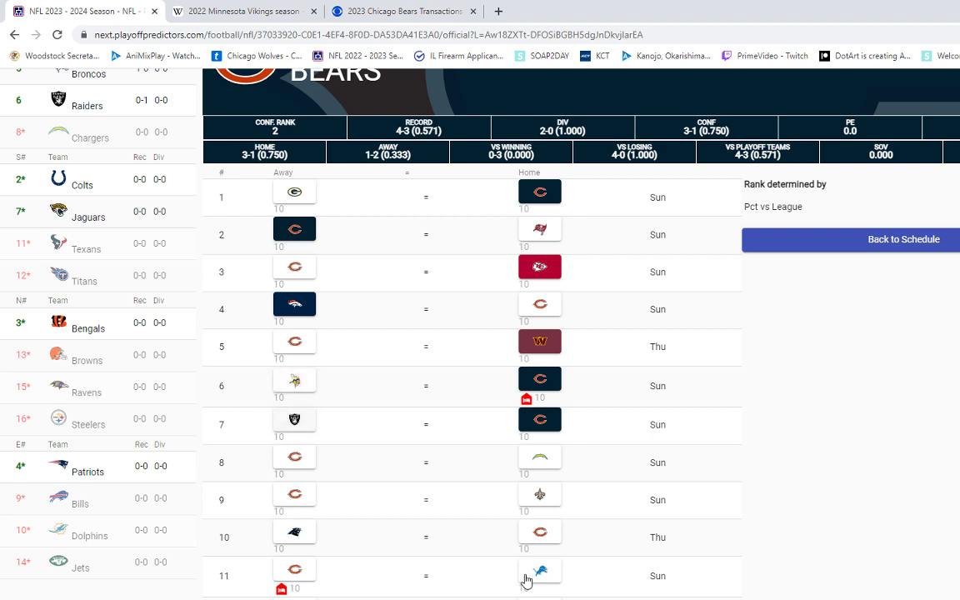
pyautogui.click(540, 464)
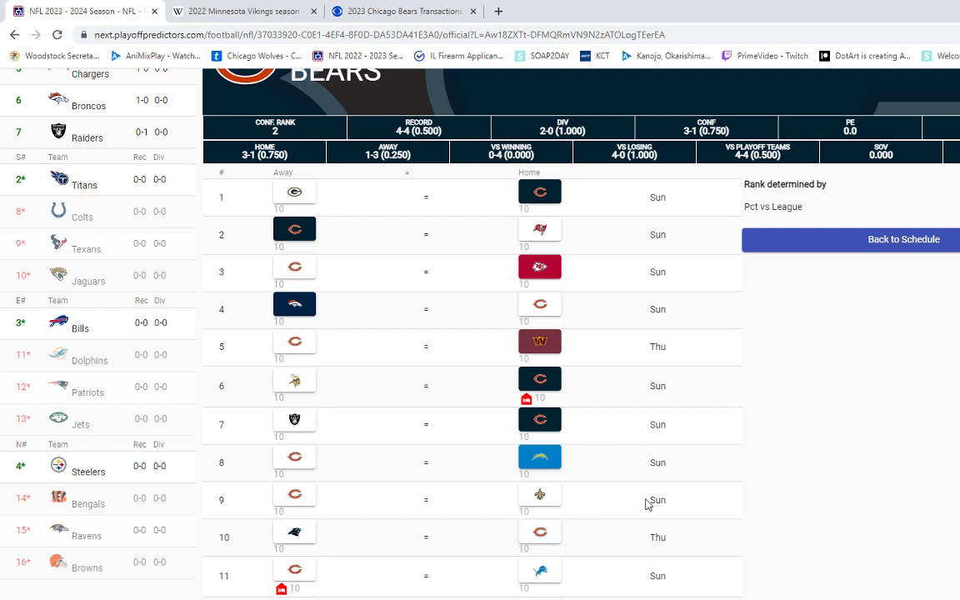
pyautogui.click(554, 489)
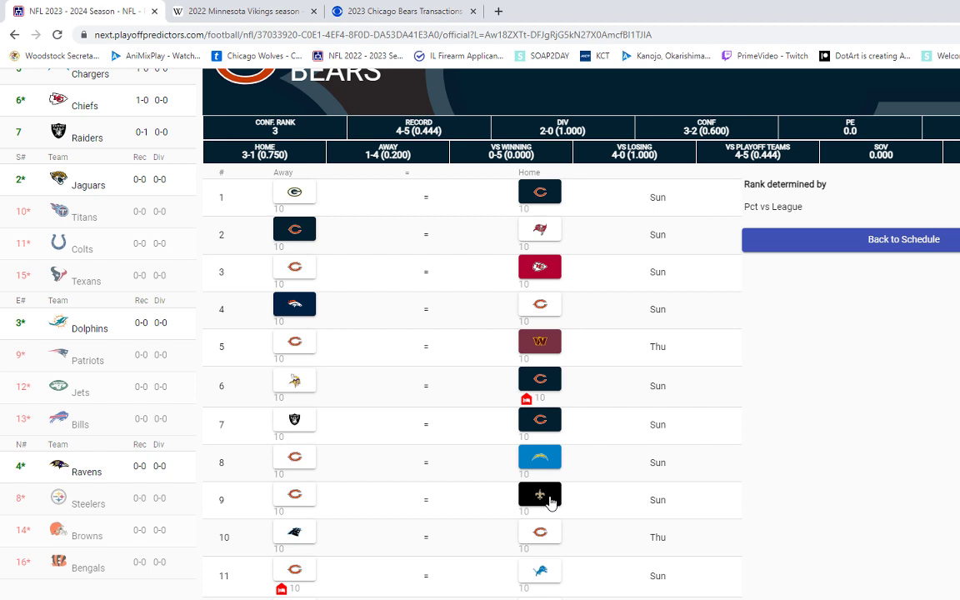
pyautogui.click(539, 544)
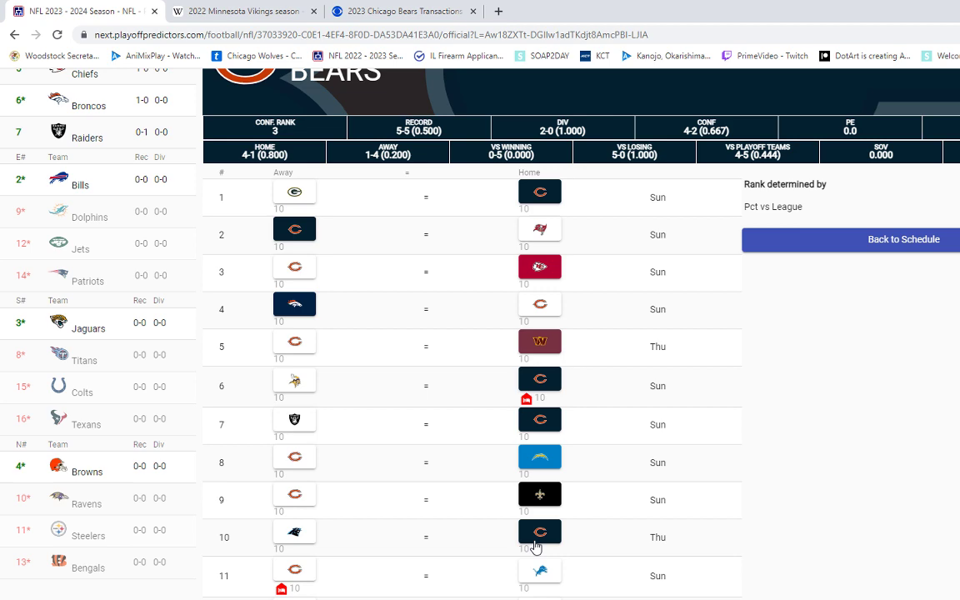
pyautogui.scroll(-1, 529, 533)
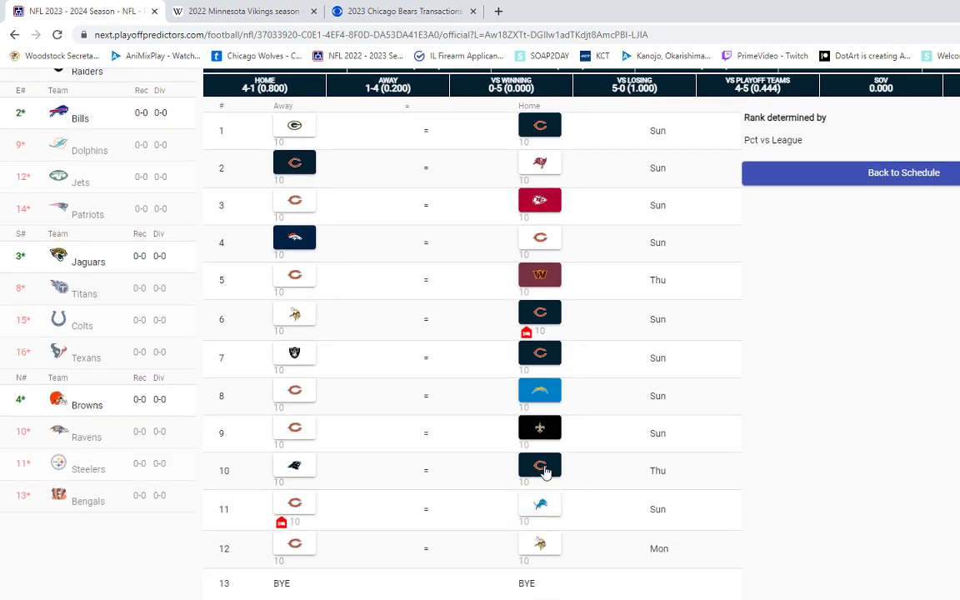
pyautogui.click(300, 464)
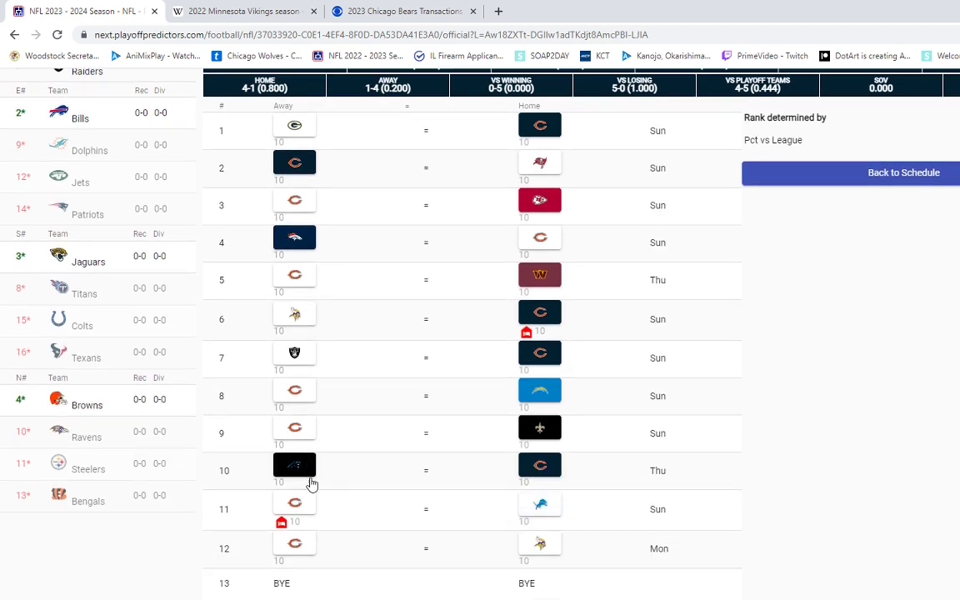
pyautogui.scroll(1, 311, 483)
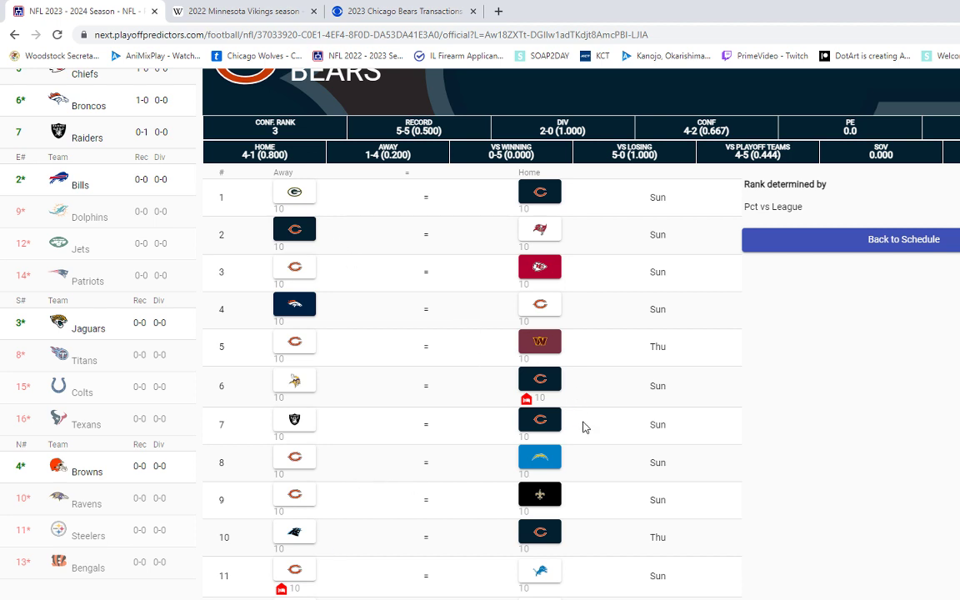
# Step: Pick the Lions in week 11 and the Vikings in week 12 to beat the Bears
pyautogui.scroll(-1, 583, 426)
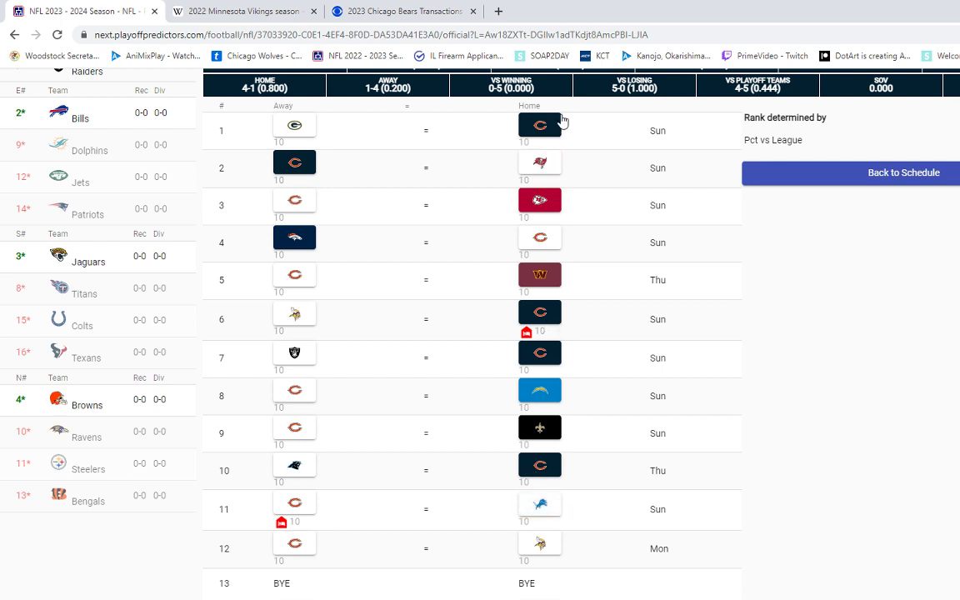
pyautogui.scroll(-2, 600, 385)
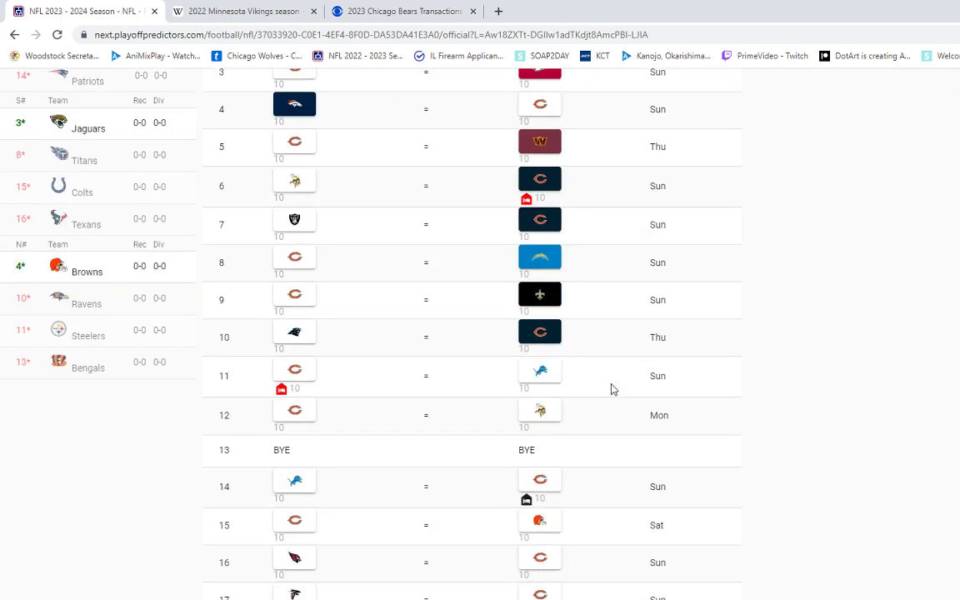
pyautogui.click(531, 372)
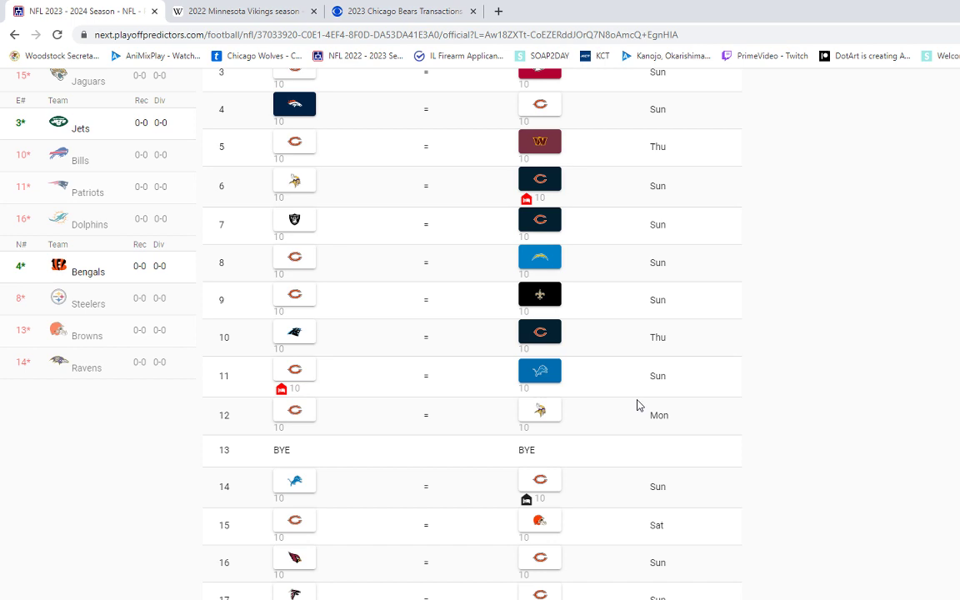
pyautogui.scroll(2, 633, 383)
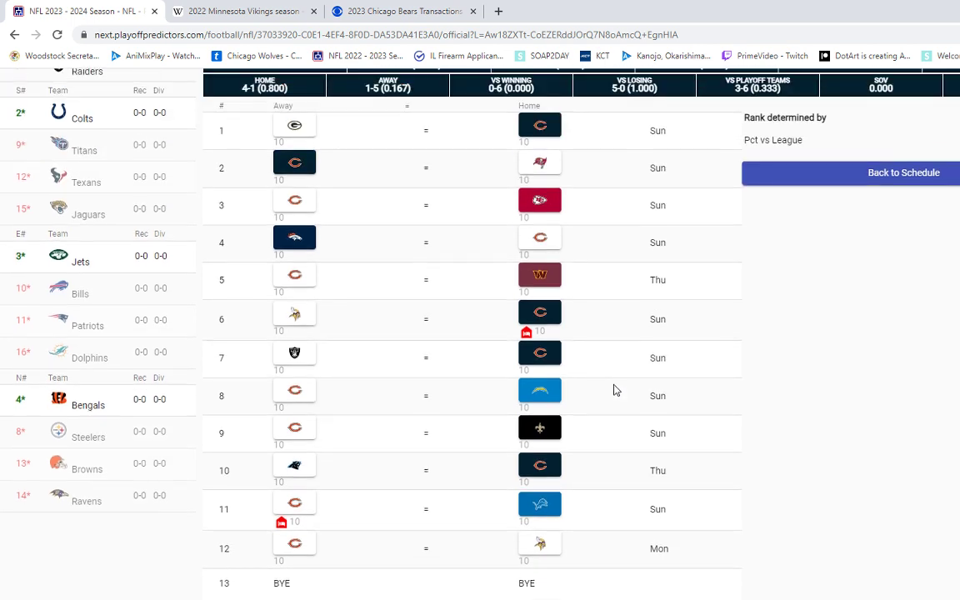
pyautogui.scroll(1, 614, 389)
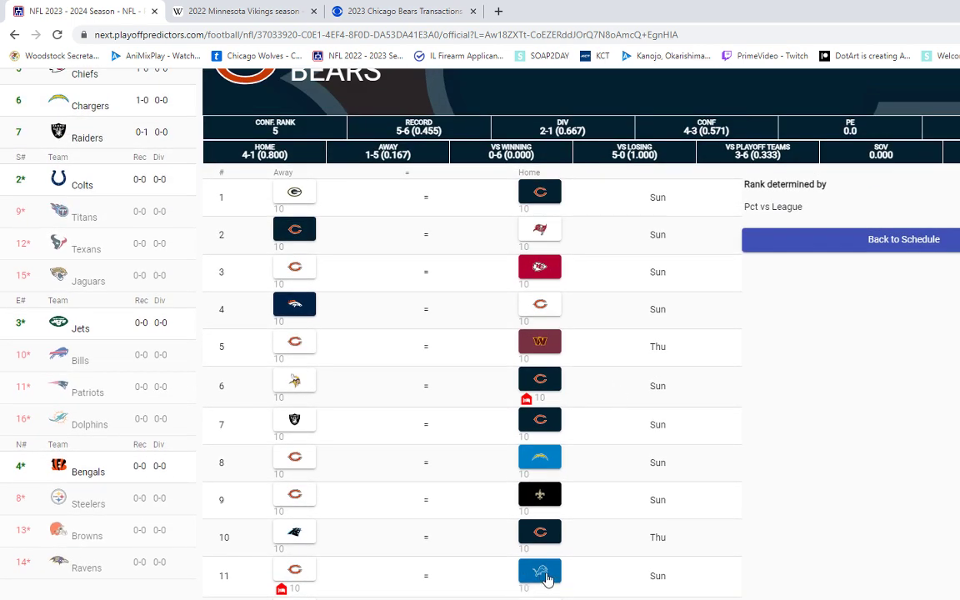
pyautogui.scroll(-1, 299, 578)
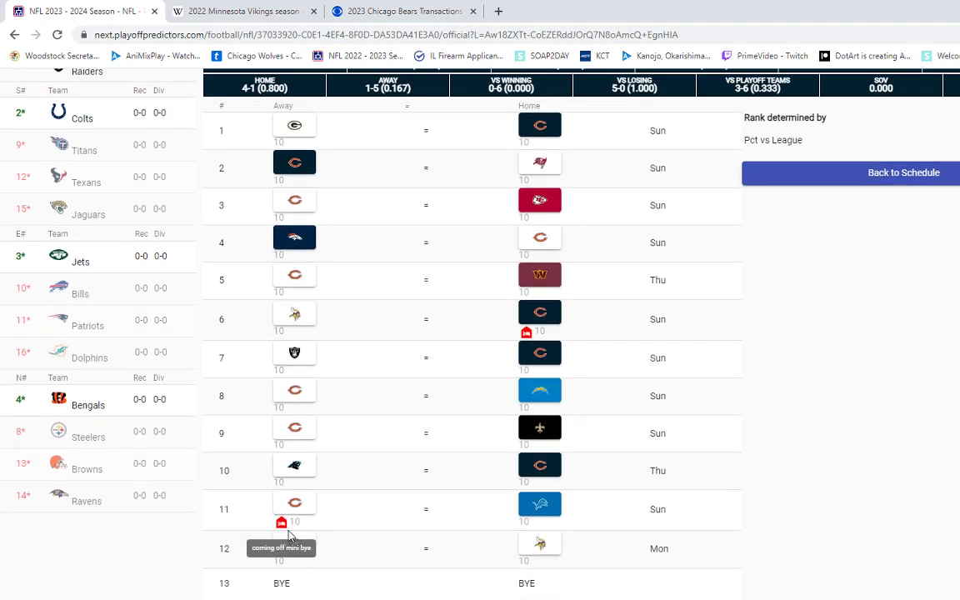
pyautogui.scroll(1, 283, 525)
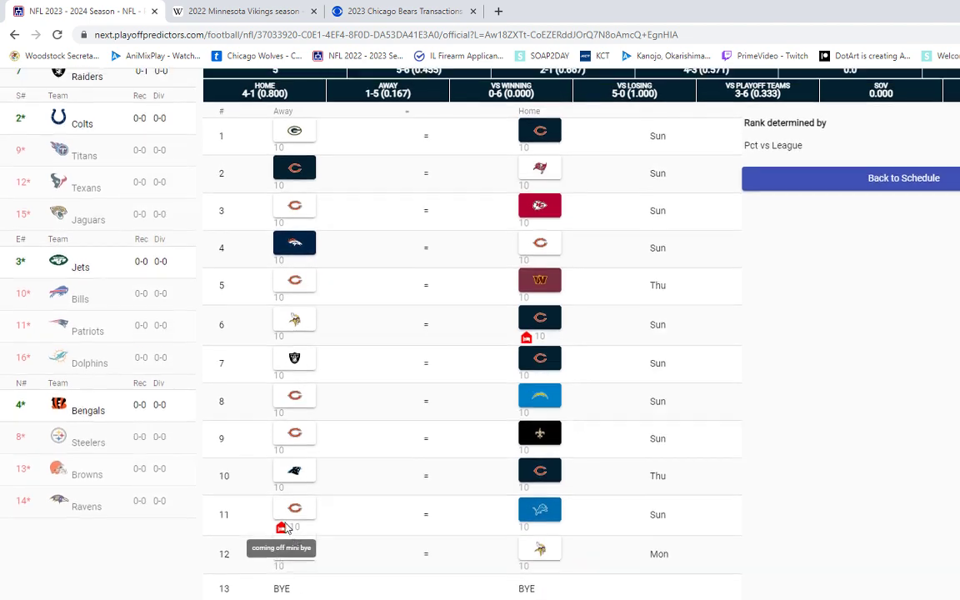
pyautogui.scroll(-3, 441, 419)
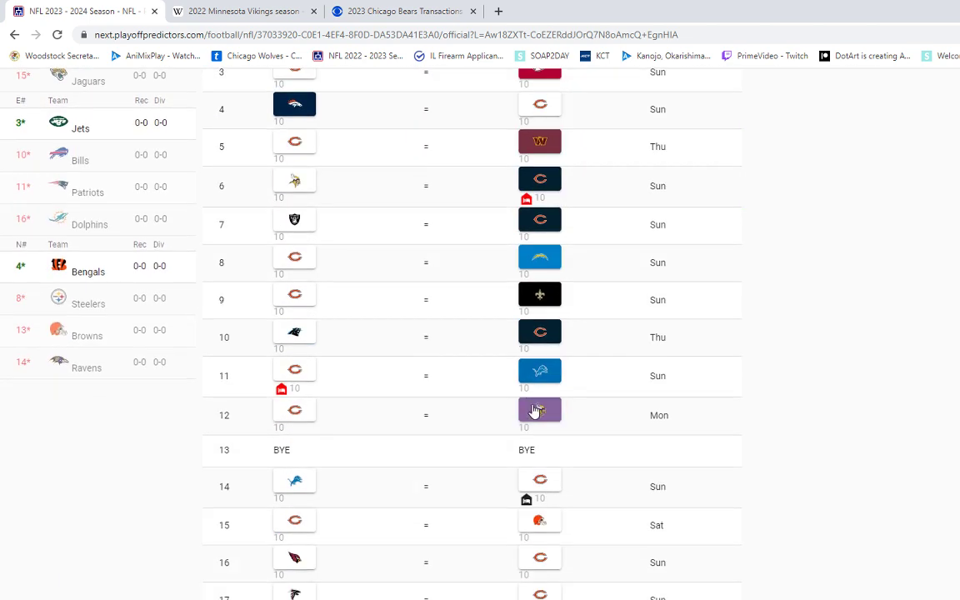
pyautogui.click(558, 421)
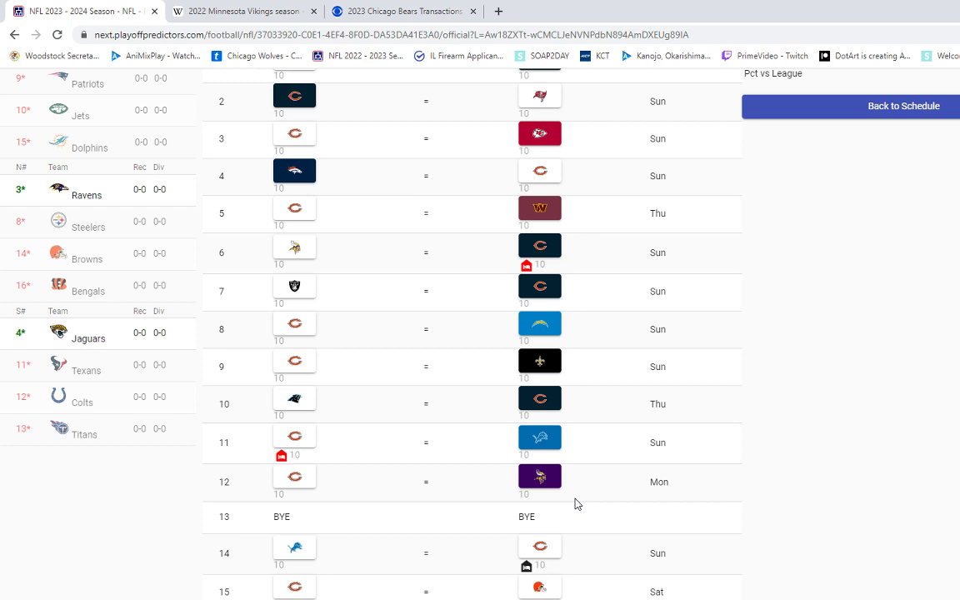
# Step: Pick the Bears over the Lions in week 14 and the Browns in week 15
pyautogui.scroll(-2, 579, 491)
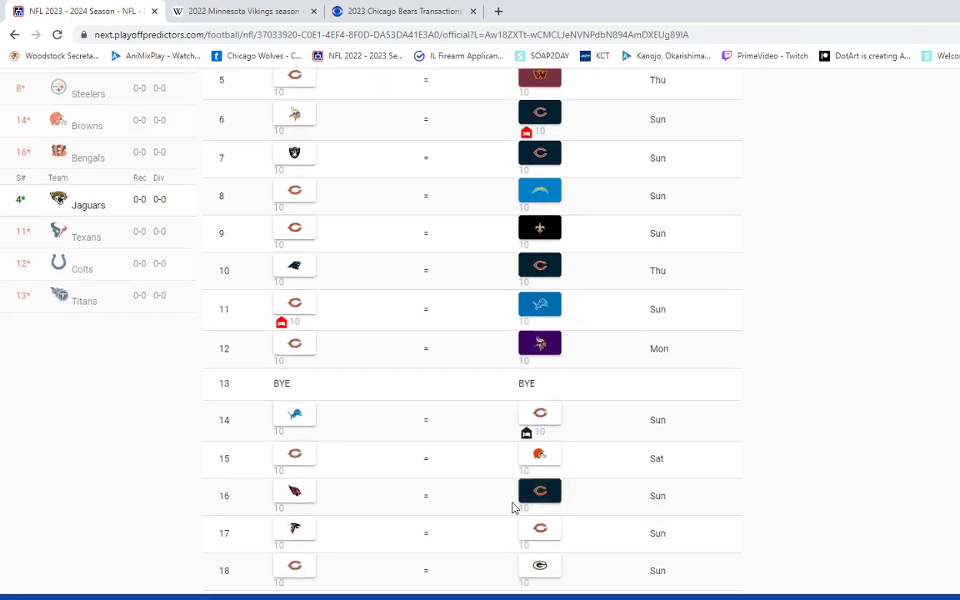
pyautogui.scroll(3, 500, 503)
pyautogui.scroll(-2, 465, 498)
pyautogui.scroll(-2, 466, 498)
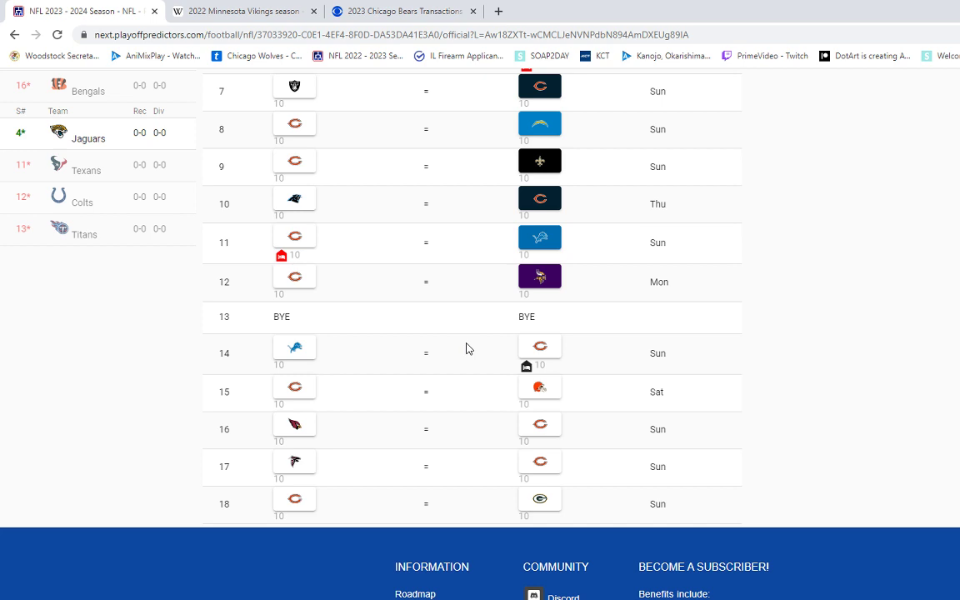
pyautogui.scroll(1, 426, 375)
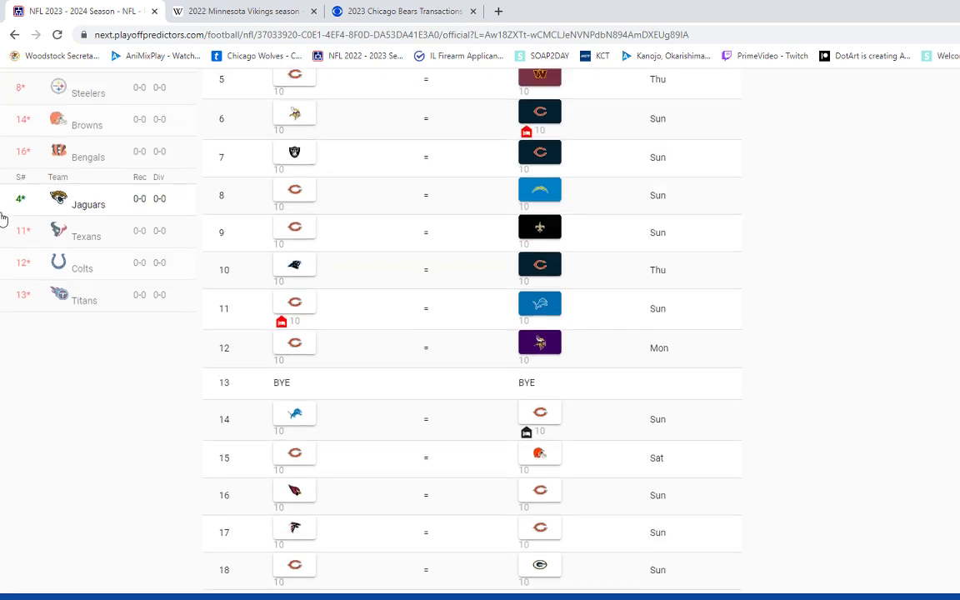
pyautogui.click(512, 420)
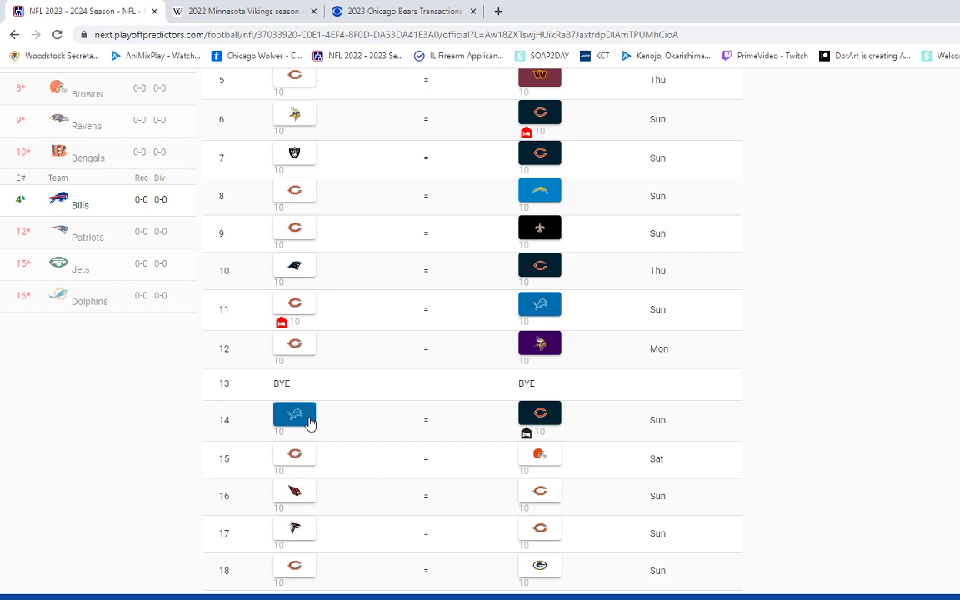
pyautogui.scroll(-2, 306, 425)
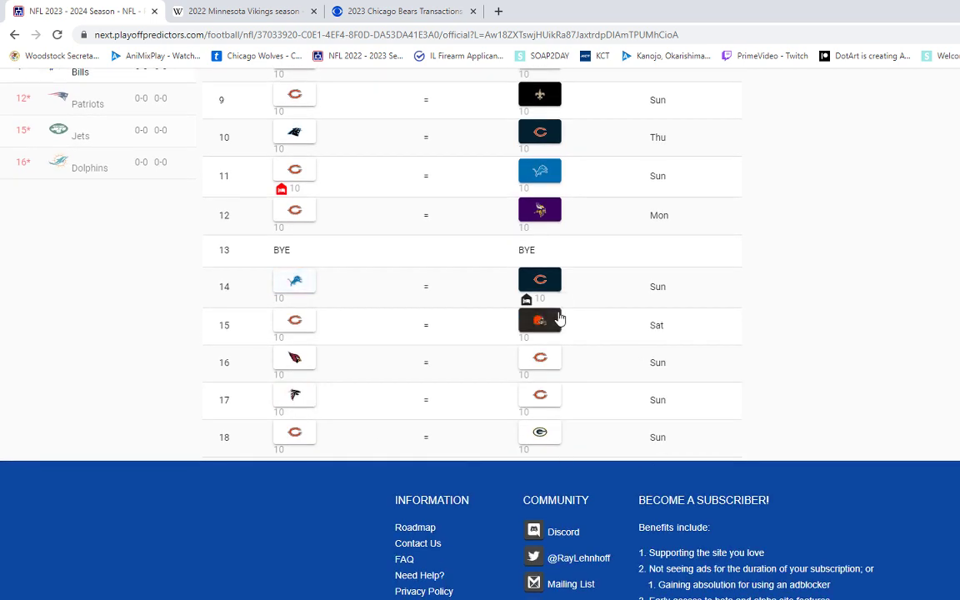
pyautogui.click(558, 320)
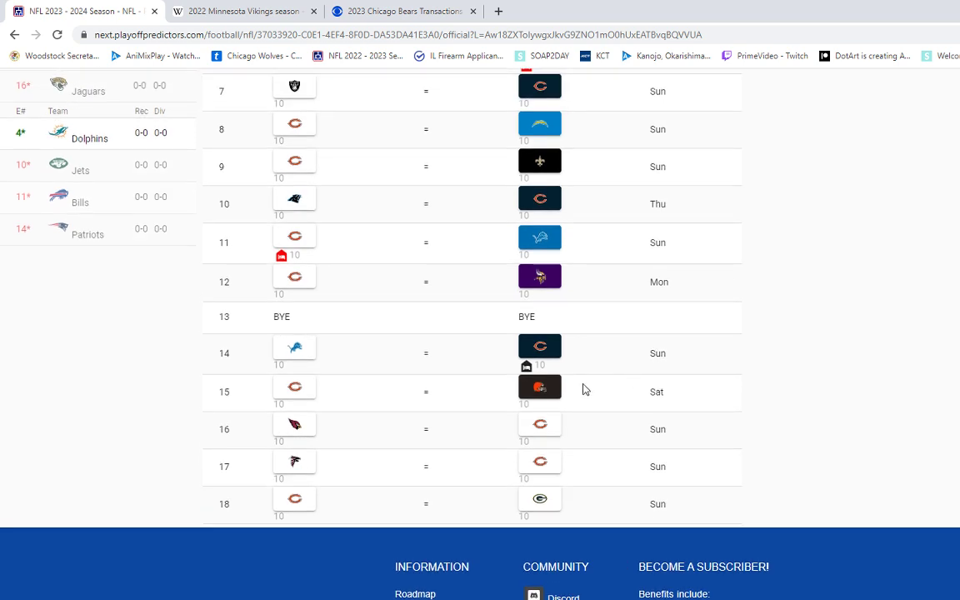
pyautogui.scroll(2, 496, 476)
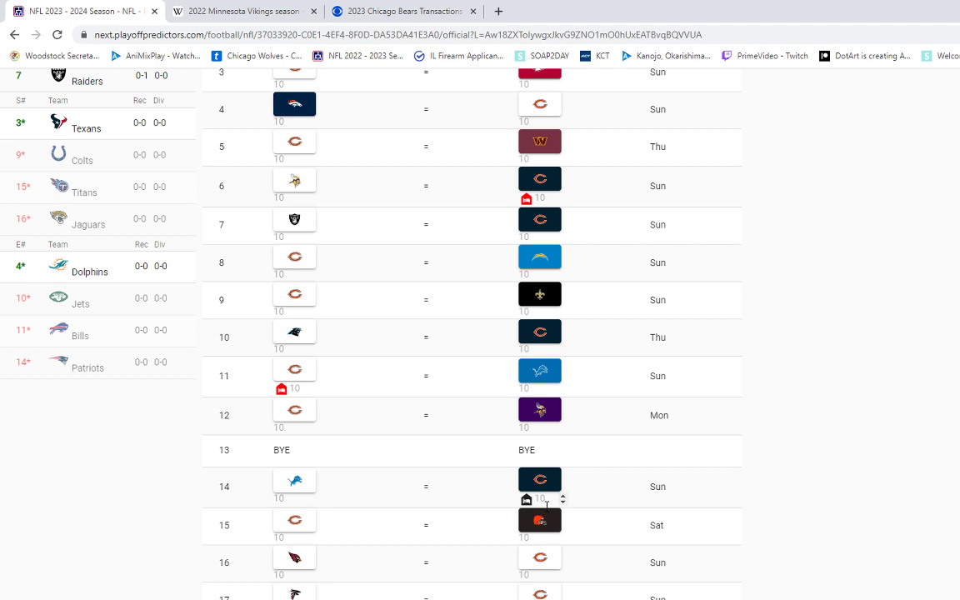
pyautogui.hotkey('alt', 'Tab')
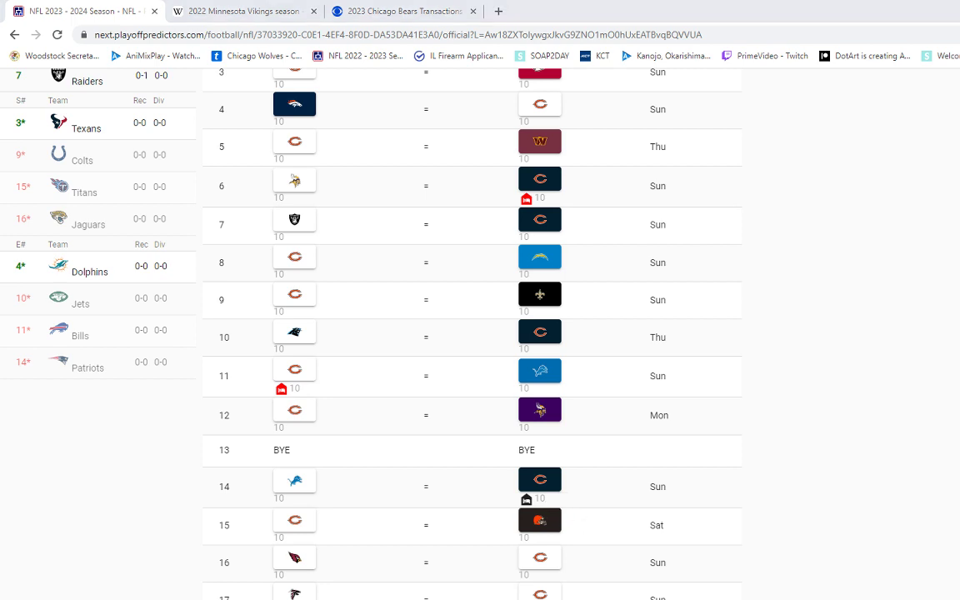
pyautogui.hotkey('alt', 'Tab')
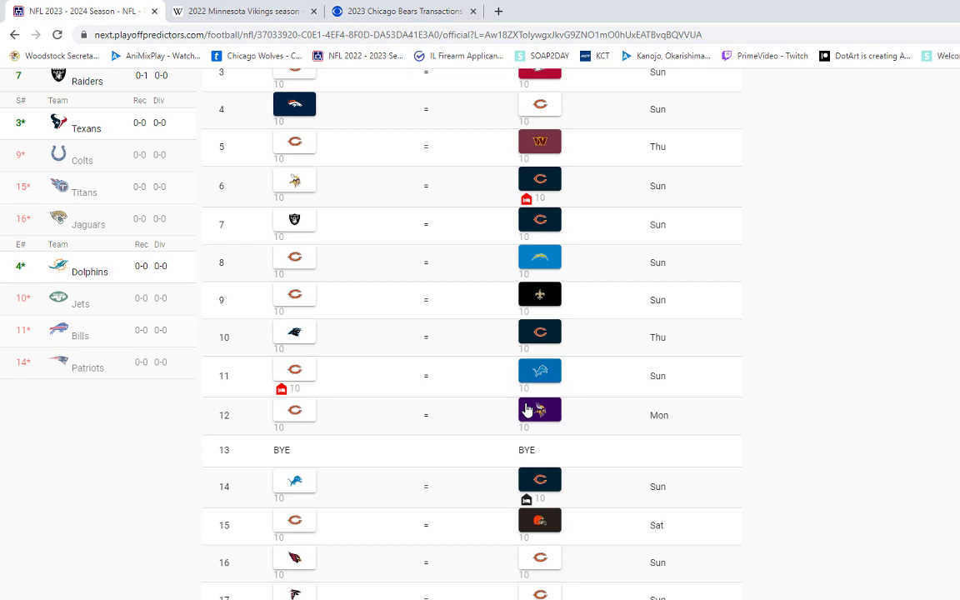
# Step: Pick the Bears over the Cardinals in week 16 and clear the week 17 pick against the Falcons
pyautogui.scroll(-2, 574, 398)
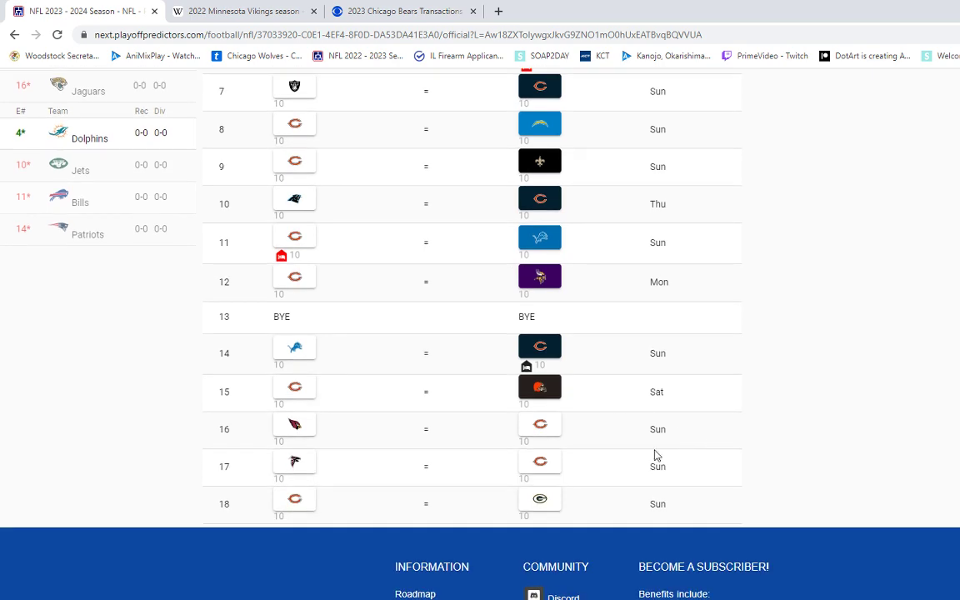
pyautogui.scroll(5, 658, 454)
pyautogui.scroll(-6, 426, 283)
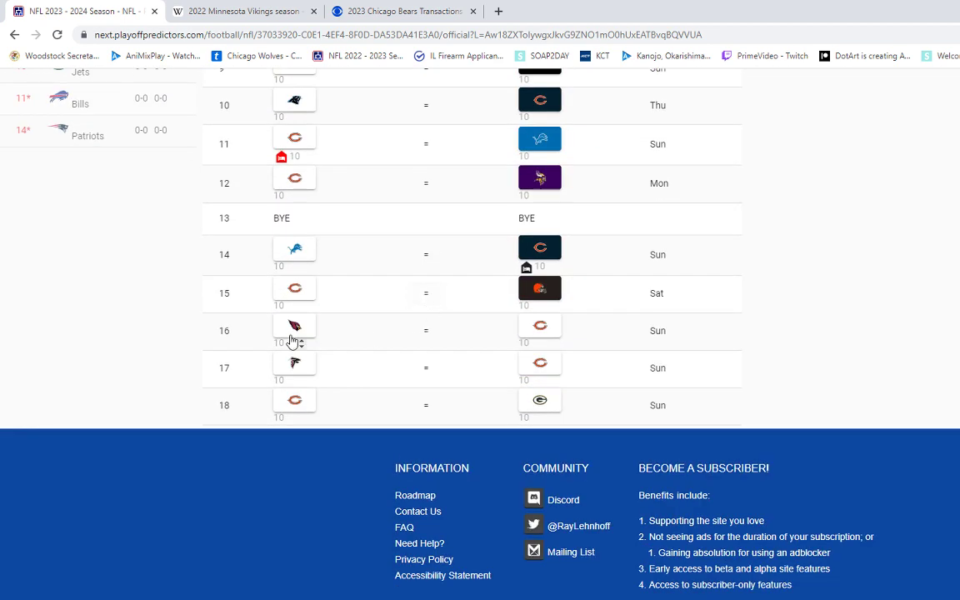
pyautogui.click(541, 334)
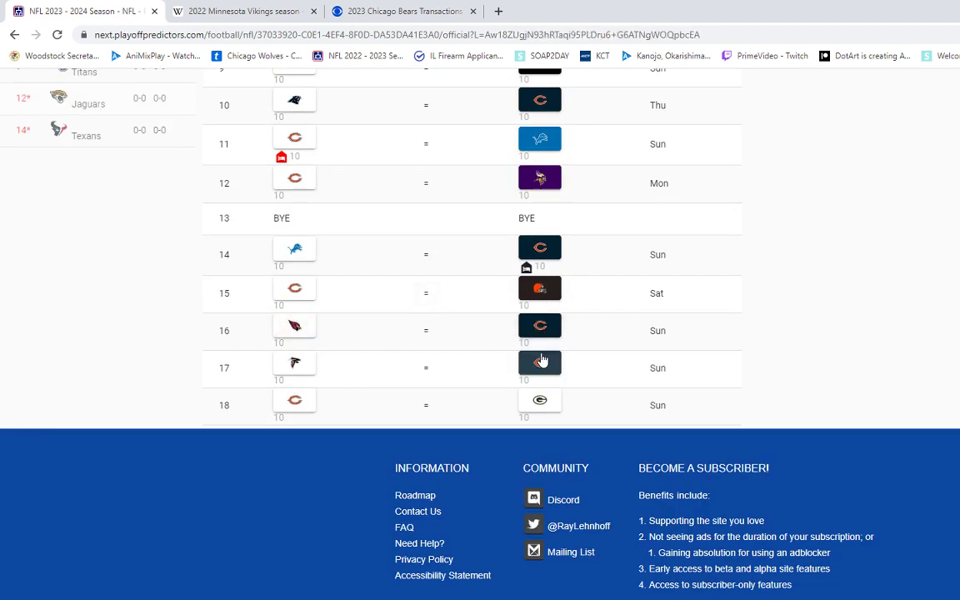
pyautogui.click(541, 364)
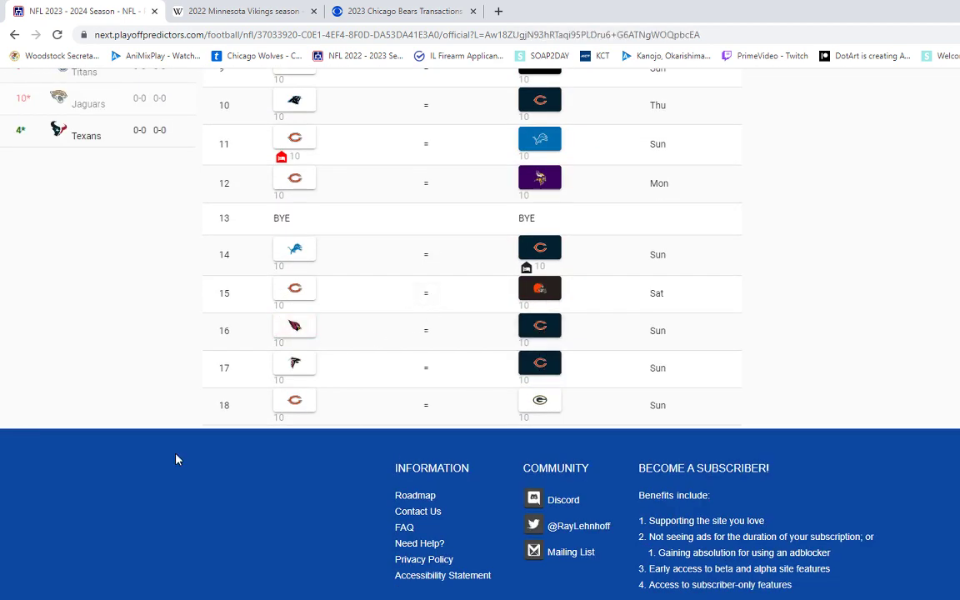
pyautogui.click(311, 331)
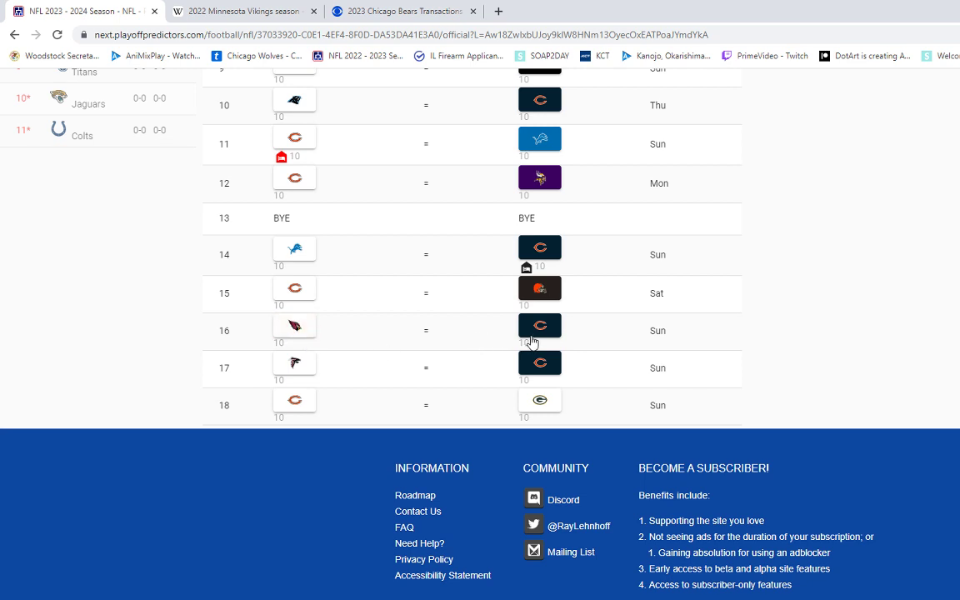
pyautogui.click(534, 357)
pyautogui.click(303, 333)
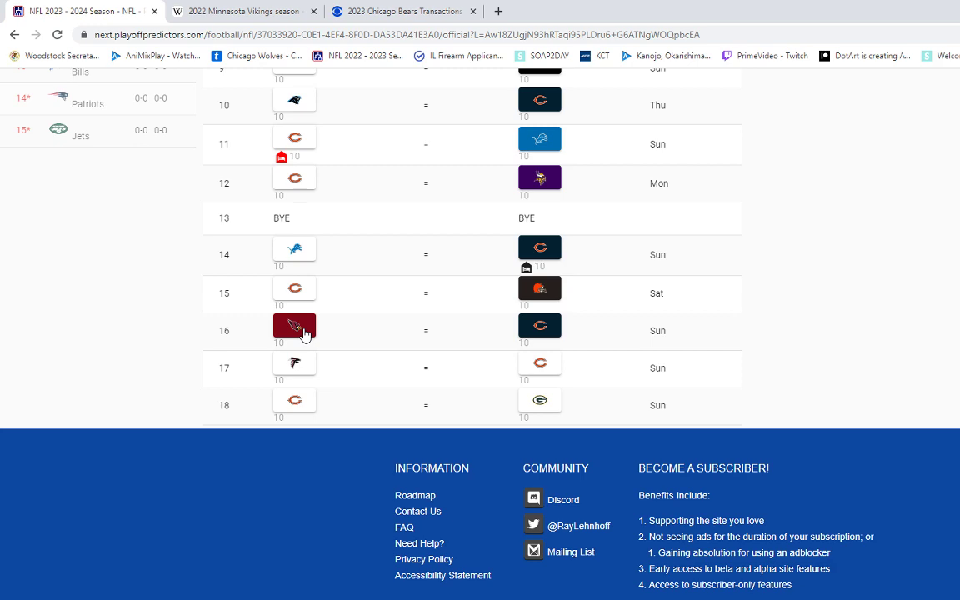
pyautogui.scroll(6, 302, 349)
pyautogui.scroll(-2, 439, 195)
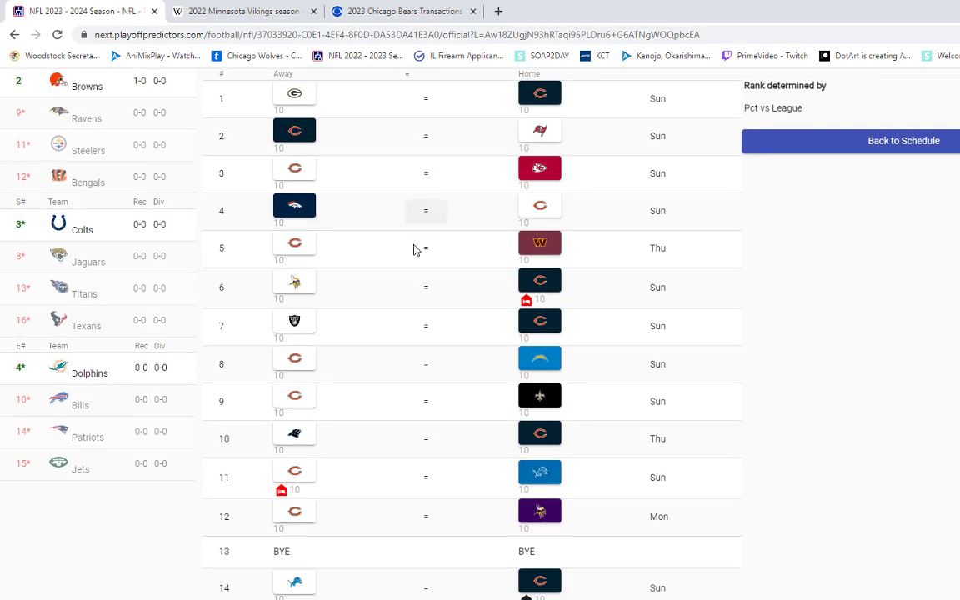
# Step: Change week 9 to a Bears win over the Saints and pick the Falcons in week 17
pyautogui.scroll(1, 637, 541)
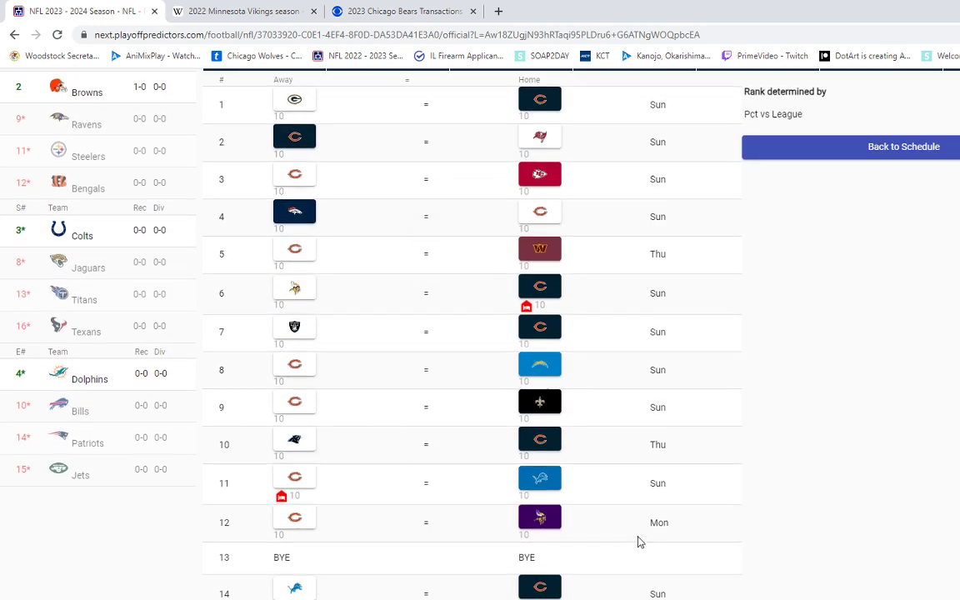
pyautogui.scroll(2, 638, 541)
pyautogui.scroll(-2, 634, 535)
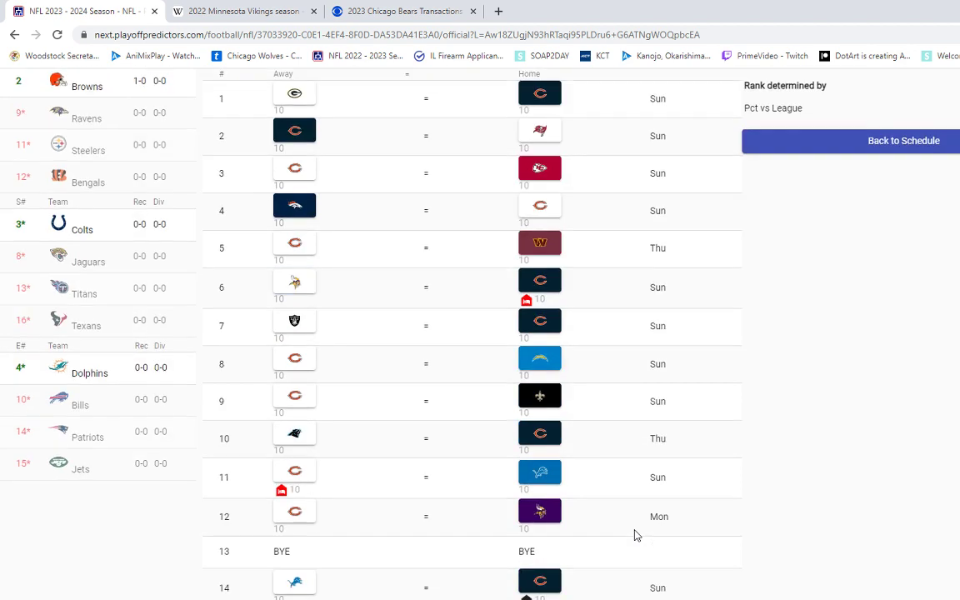
pyautogui.click(308, 404)
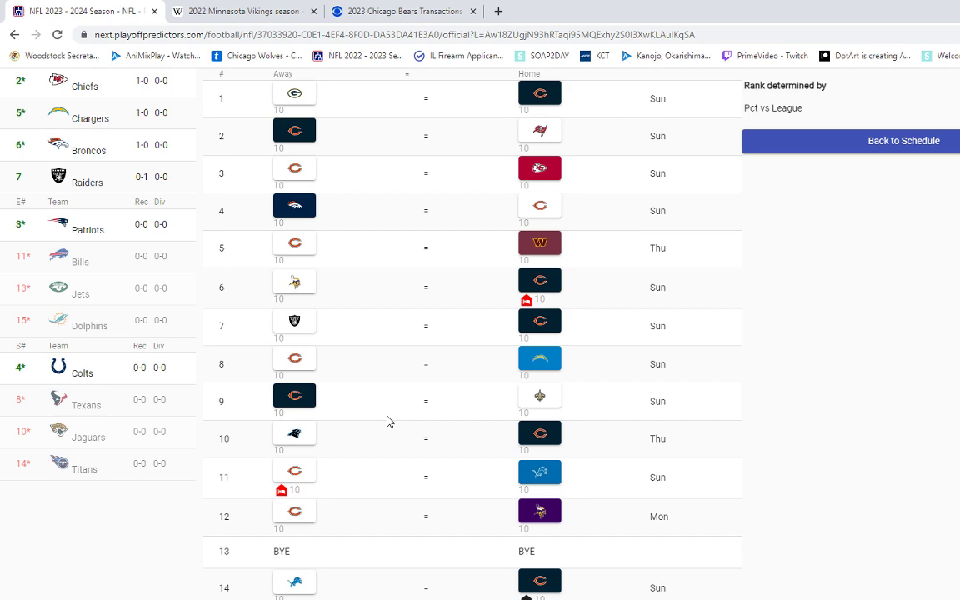
pyautogui.scroll(-2, 543, 402)
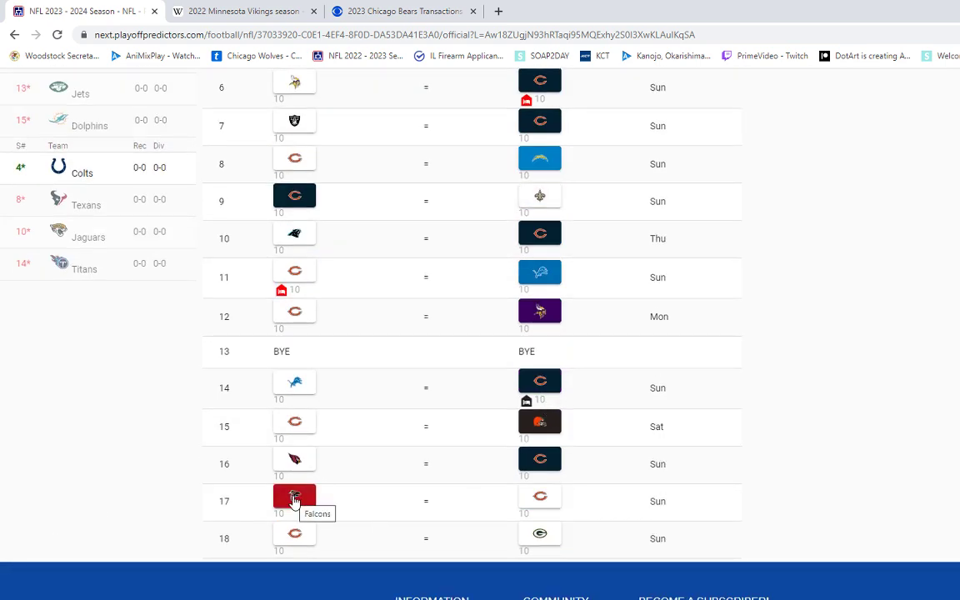
pyautogui.click(294, 499)
pyautogui.scroll(-2, 475, 466)
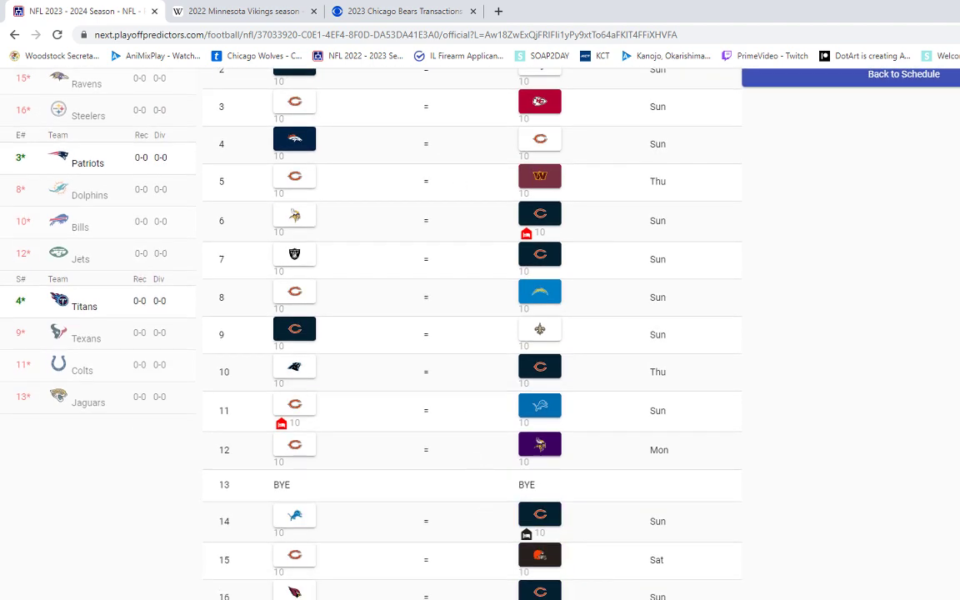
pyautogui.scroll(-1, 475, 334)
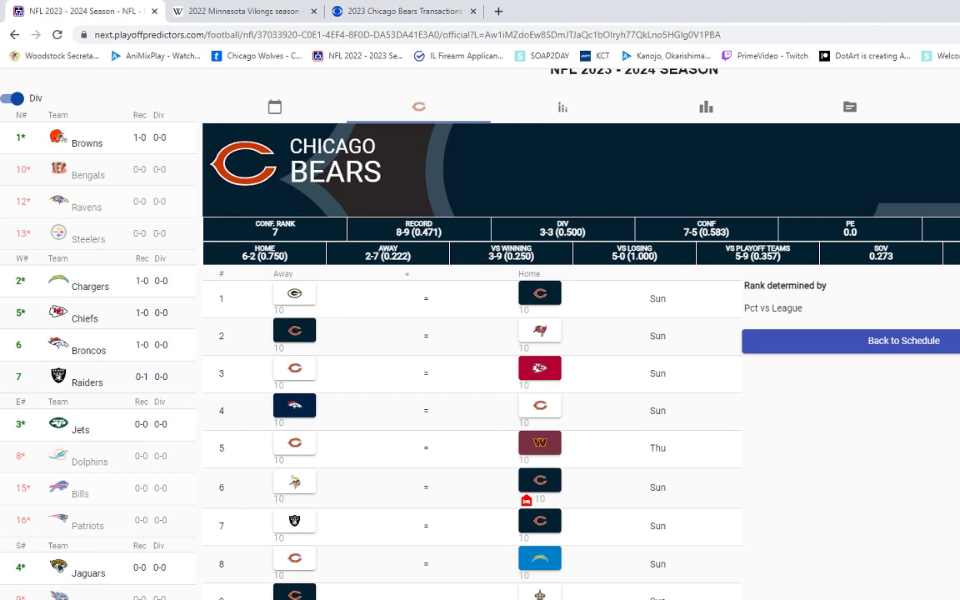
pyautogui.scroll(-5, 474, 333)
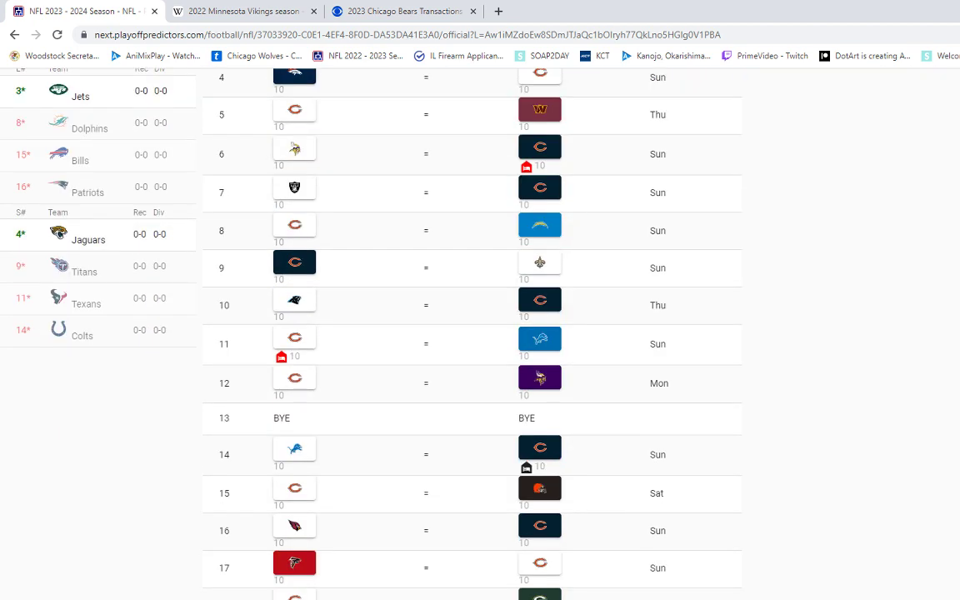
pyautogui.scroll(1, 497, 589)
pyautogui.scroll(2, 583, 512)
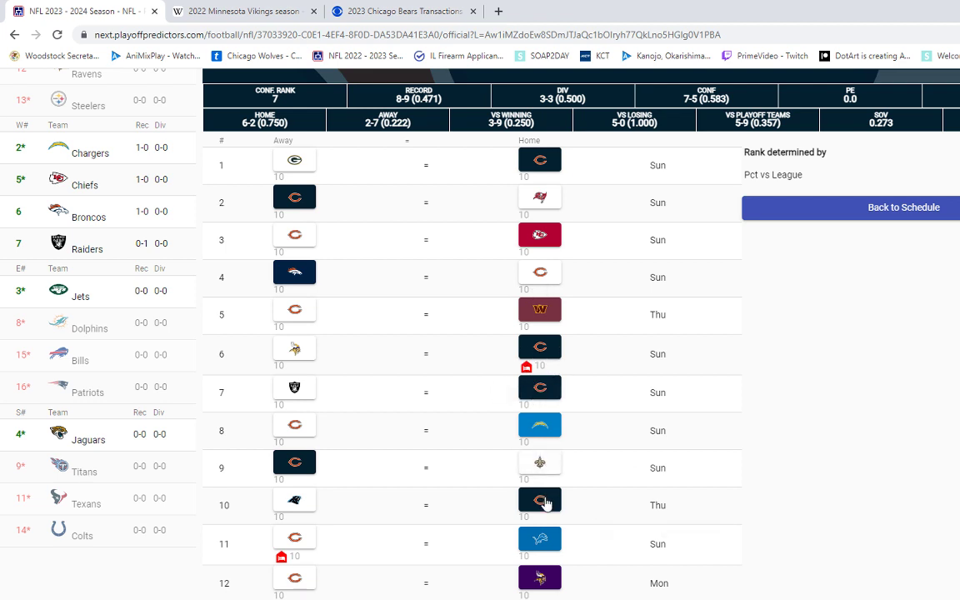
pyautogui.scroll(-4, 546, 506)
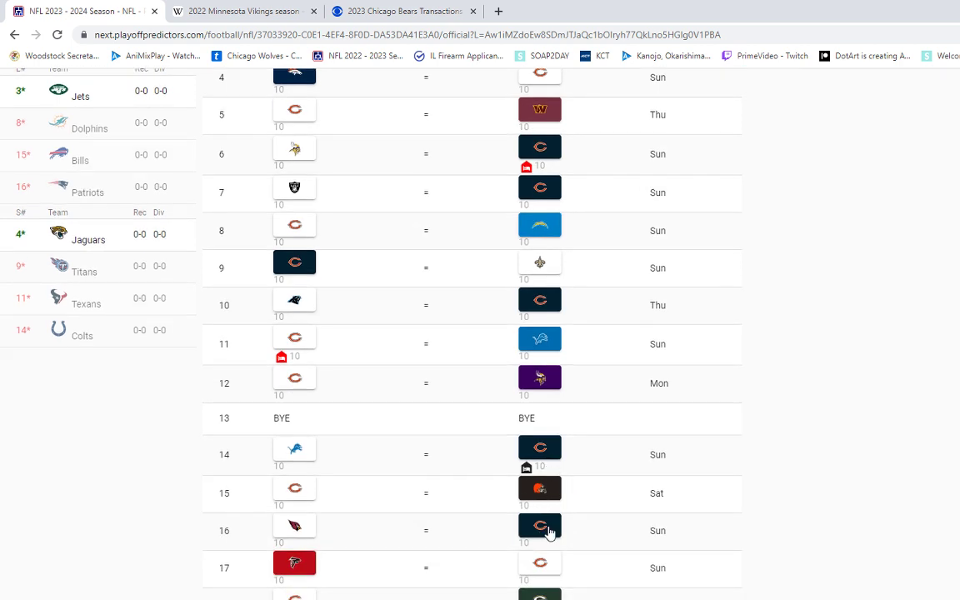
pyautogui.moveTo(659, 531)
pyautogui.moveTo(653, 455)
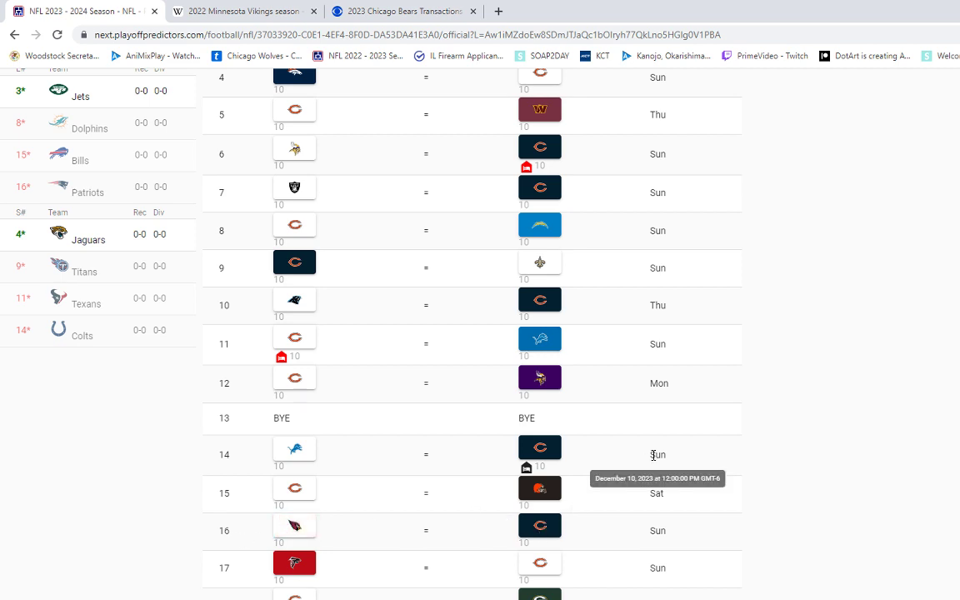
pyautogui.click(298, 454)
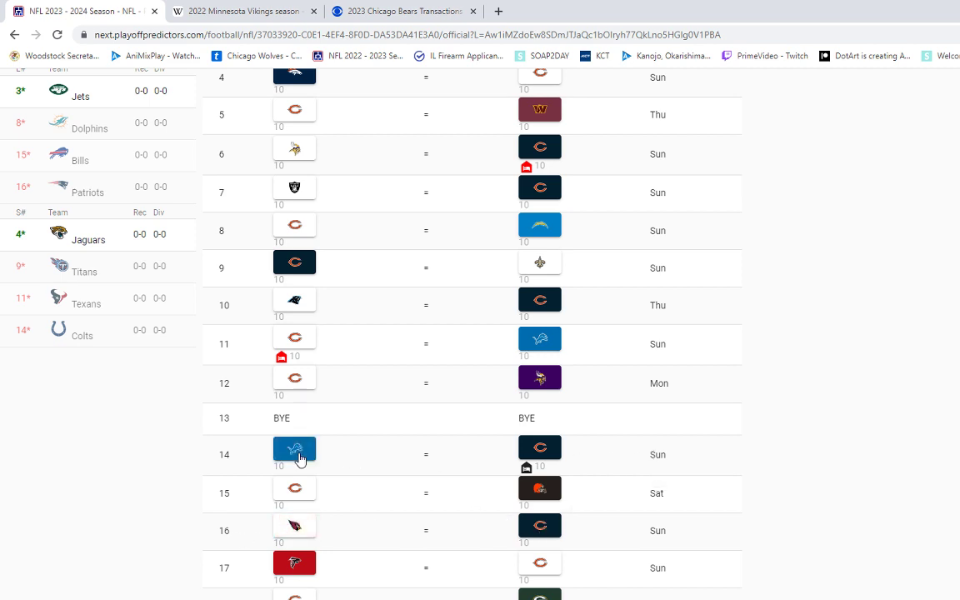
pyautogui.scroll(1, 298, 457)
pyautogui.scroll(1, 298, 455)
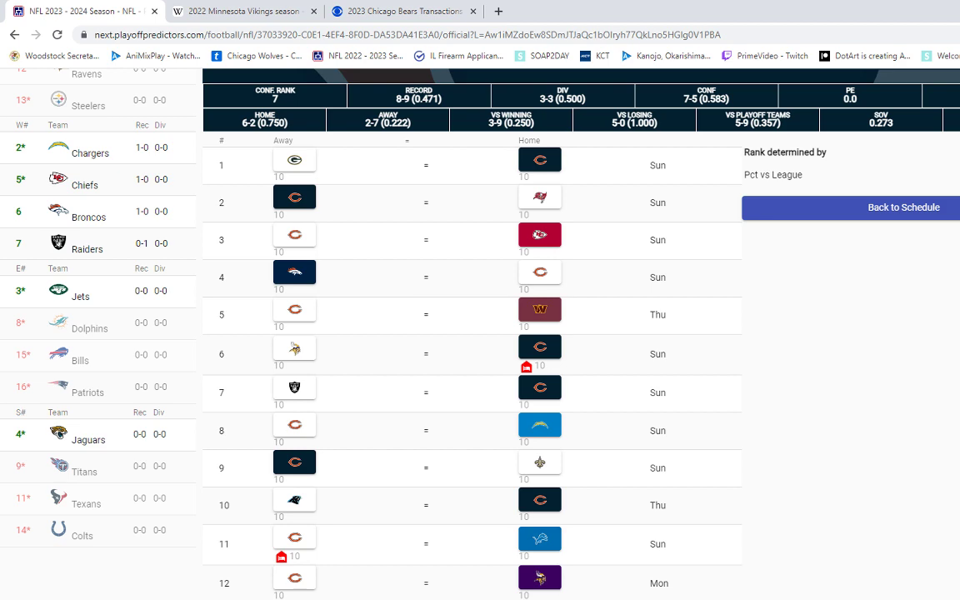
pyautogui.scroll(2, 464, 510)
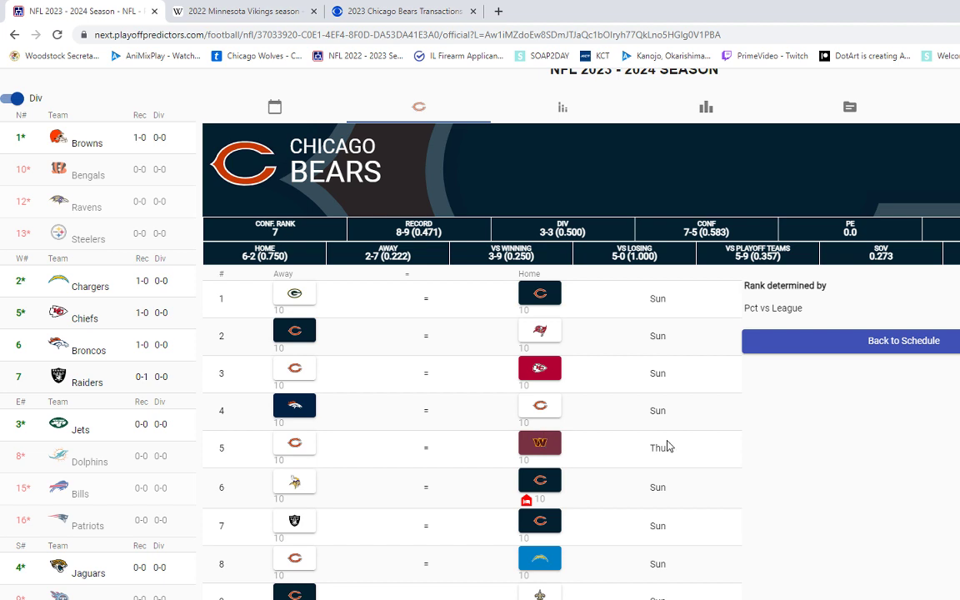
pyautogui.moveTo(664, 456)
pyautogui.moveTo(525, 499)
pyautogui.scroll(-1, 316, 479)
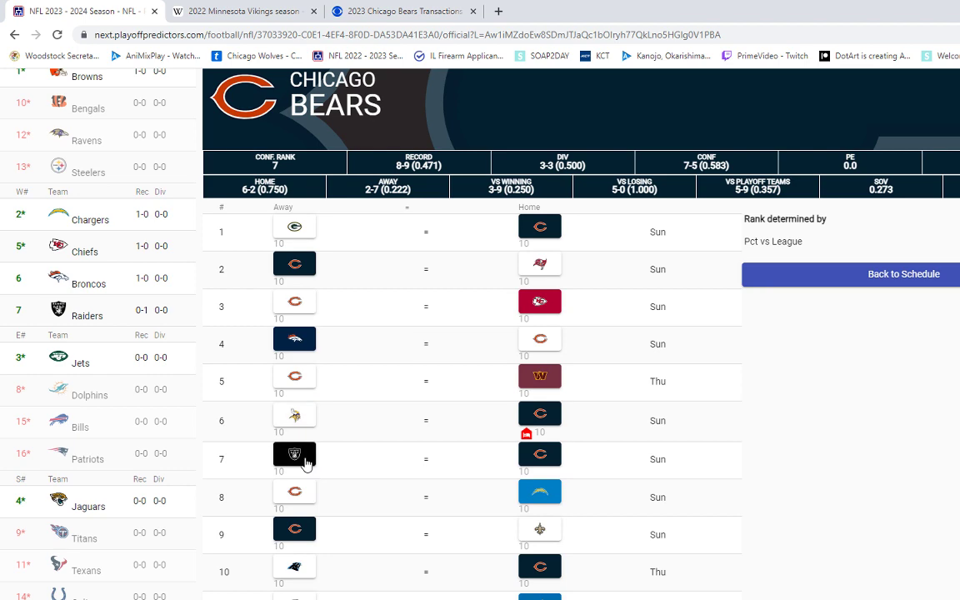
pyautogui.scroll(-4, 304, 463)
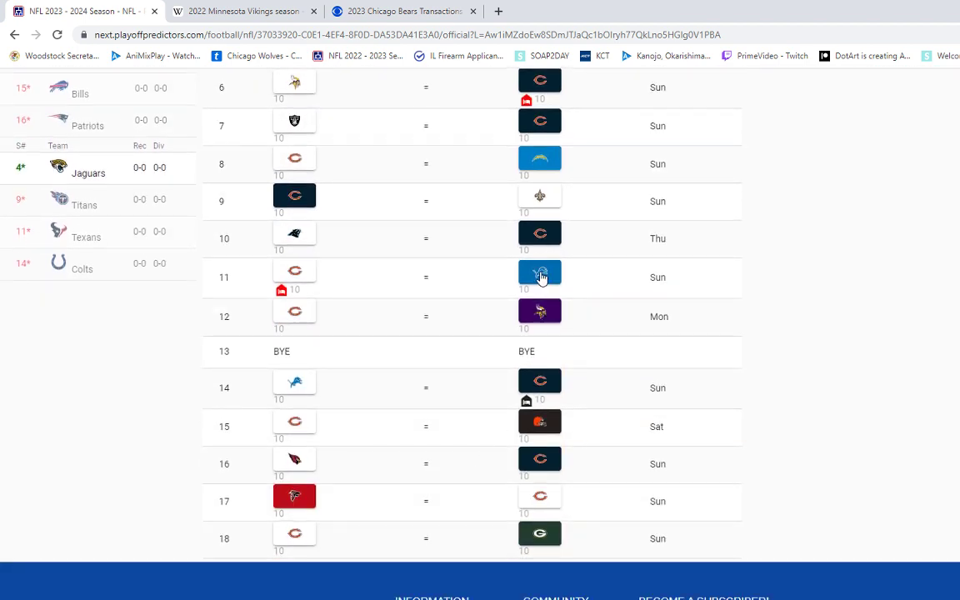
pyautogui.click(541, 276)
pyautogui.scroll(4, 583, 563)
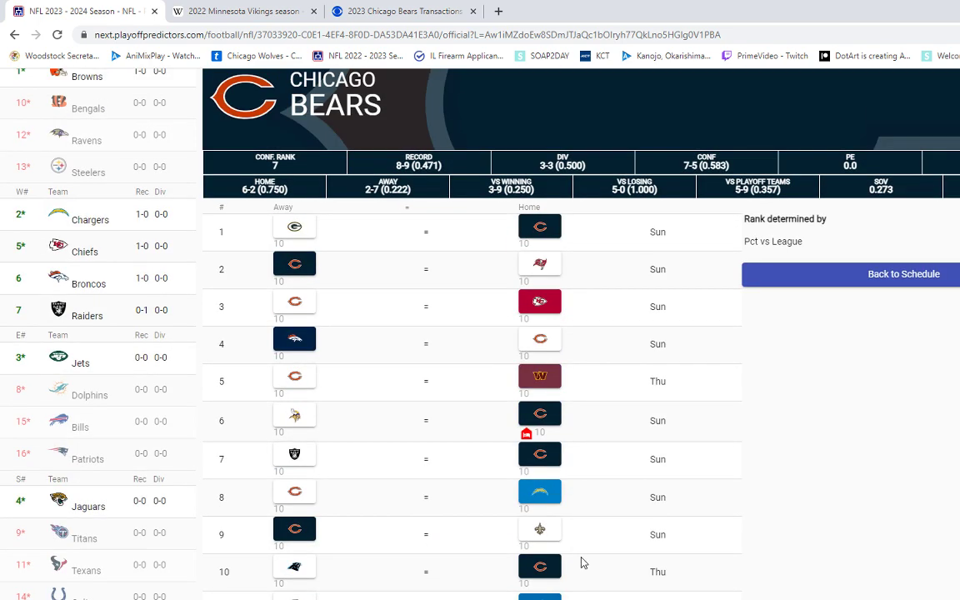
pyautogui.scroll(2, 580, 557)
pyautogui.scroll(-1, 581, 416)
pyautogui.hotkey('alt', 'Tab')
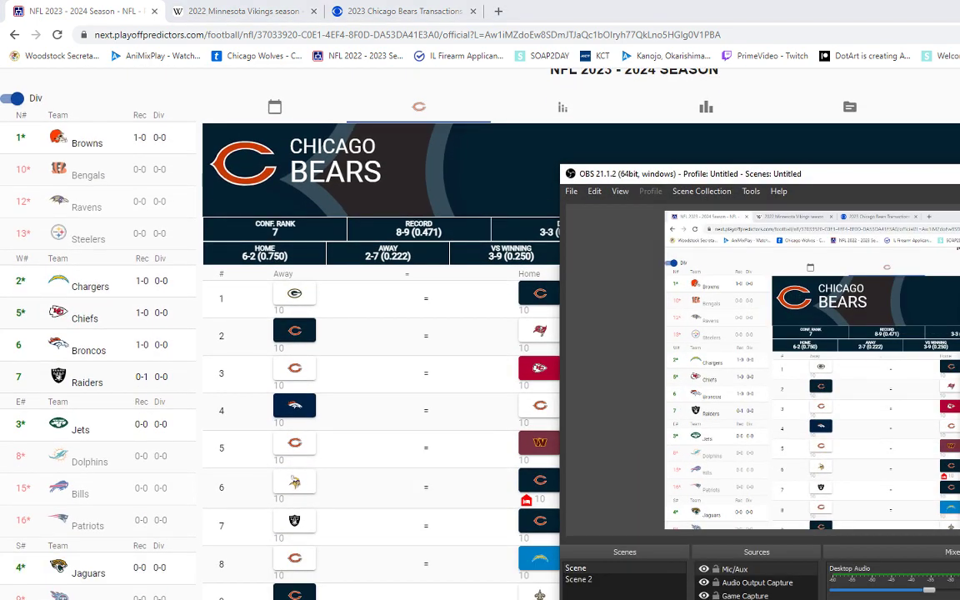